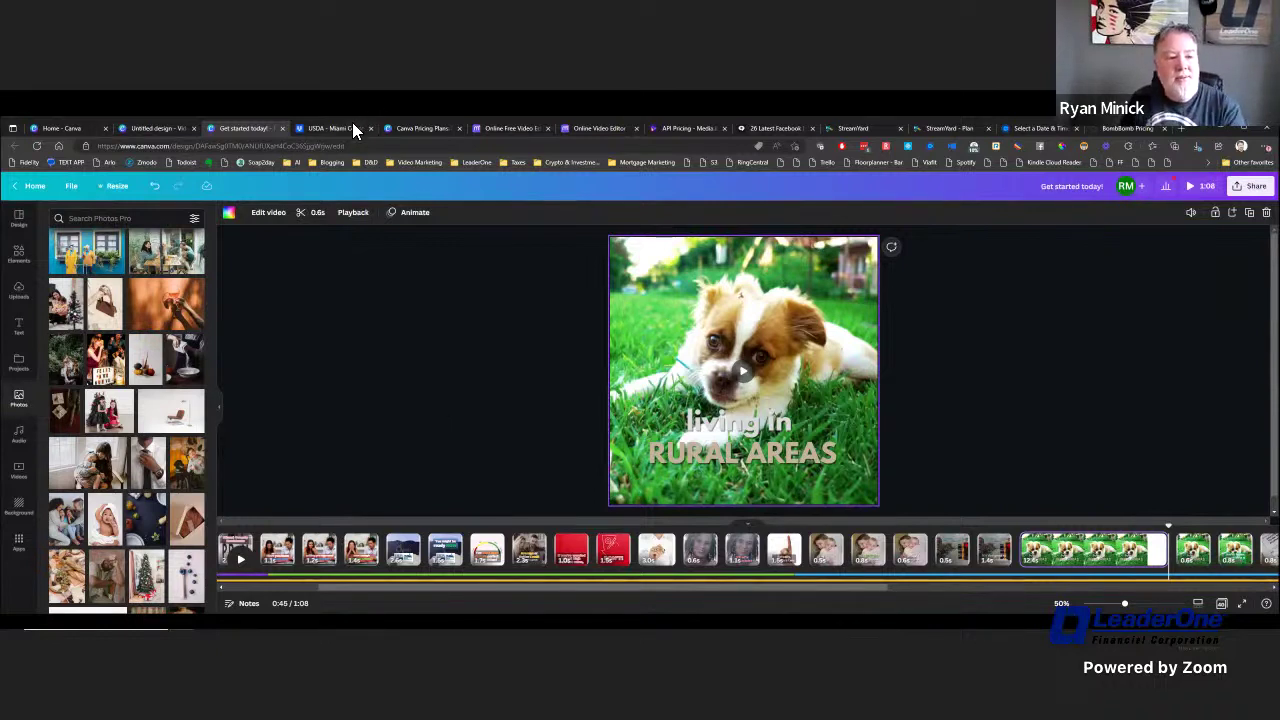
- Browse the recent designs on the Canva home page and open the Heaven (4 × 6 in) design
{"action": "mouse_move", "coordinate": [342, 132]}
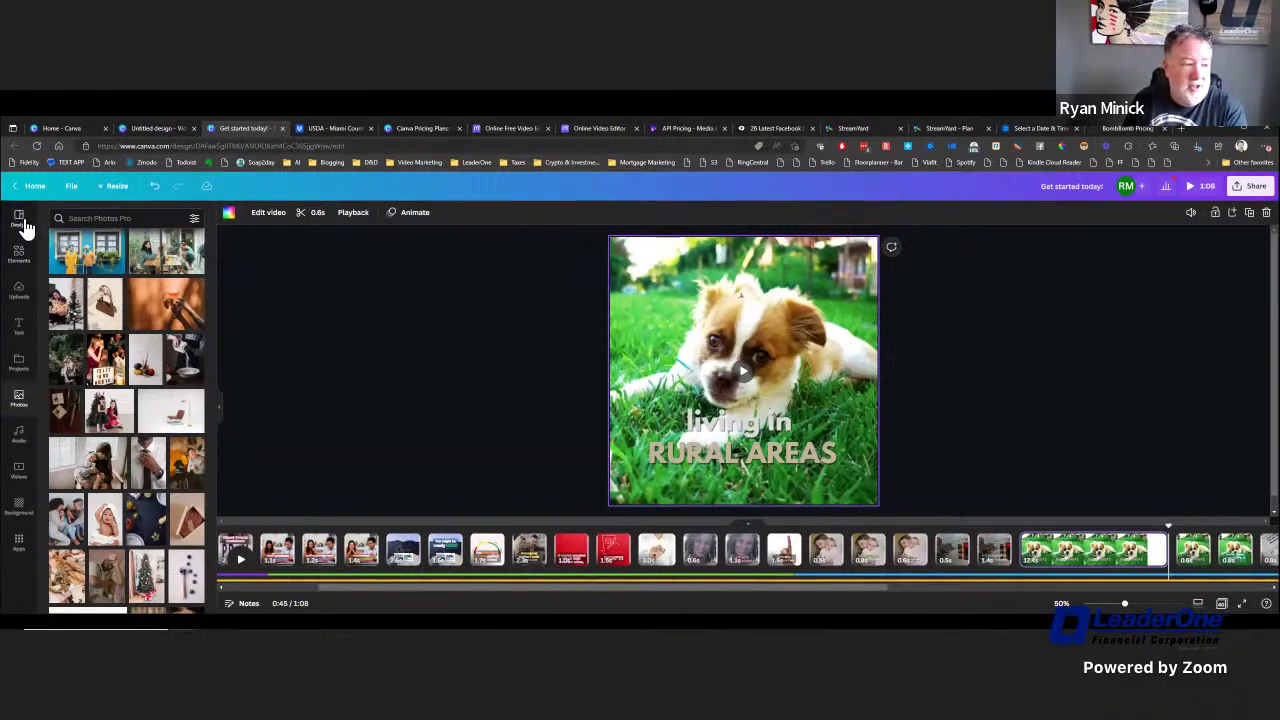
{"action": "left_click", "coordinate": [66, 128]}
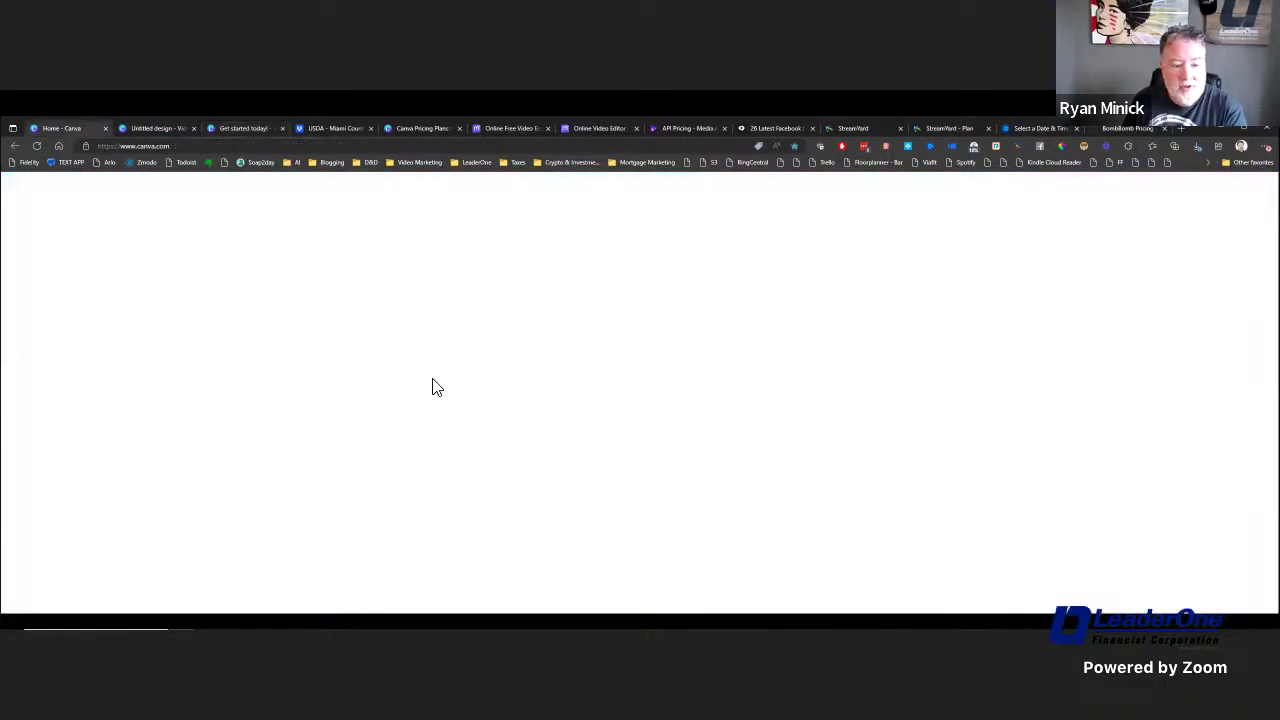
{"action": "scroll", "coordinate": [580, 508], "scroll_direction": "down", "scroll_amount": 2}
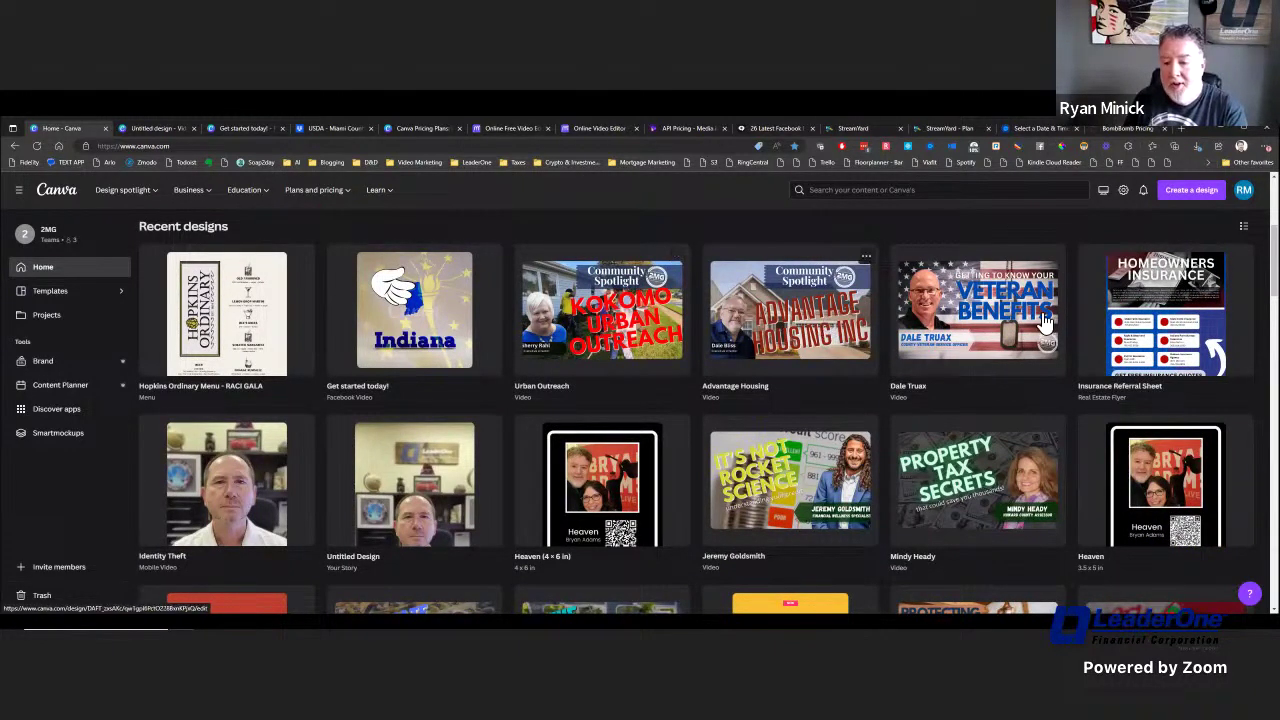
{"action": "scroll", "coordinate": [970, 488], "scroll_direction": "down", "scroll_amount": 3}
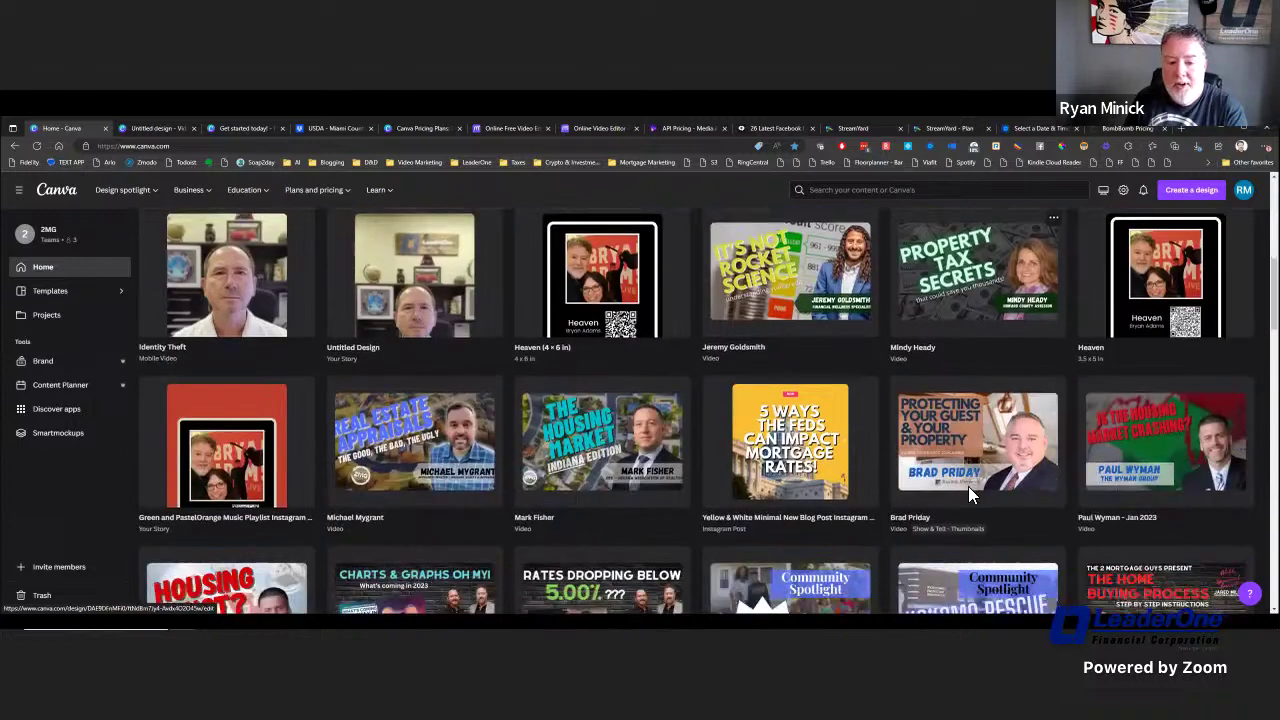
{"action": "scroll", "coordinate": [970, 488], "scroll_direction": "up", "scroll_amount": 1}
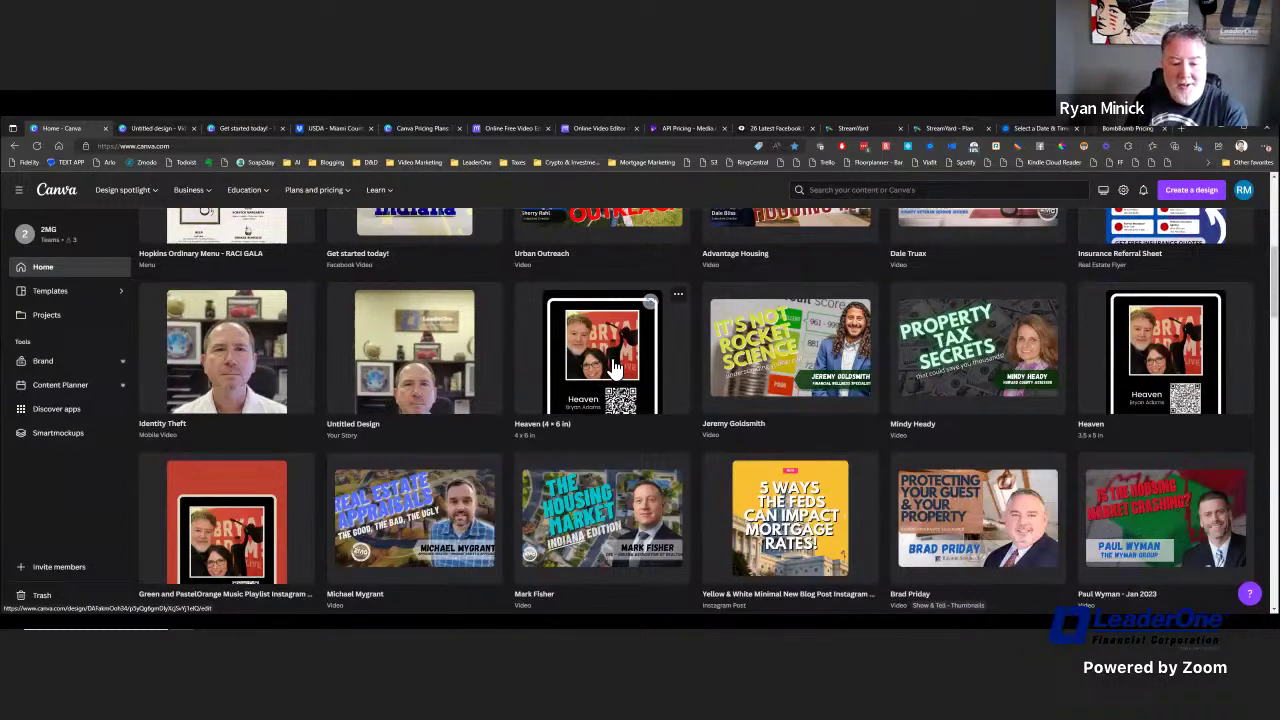
{"action": "left_click", "coordinate": [612, 372]}
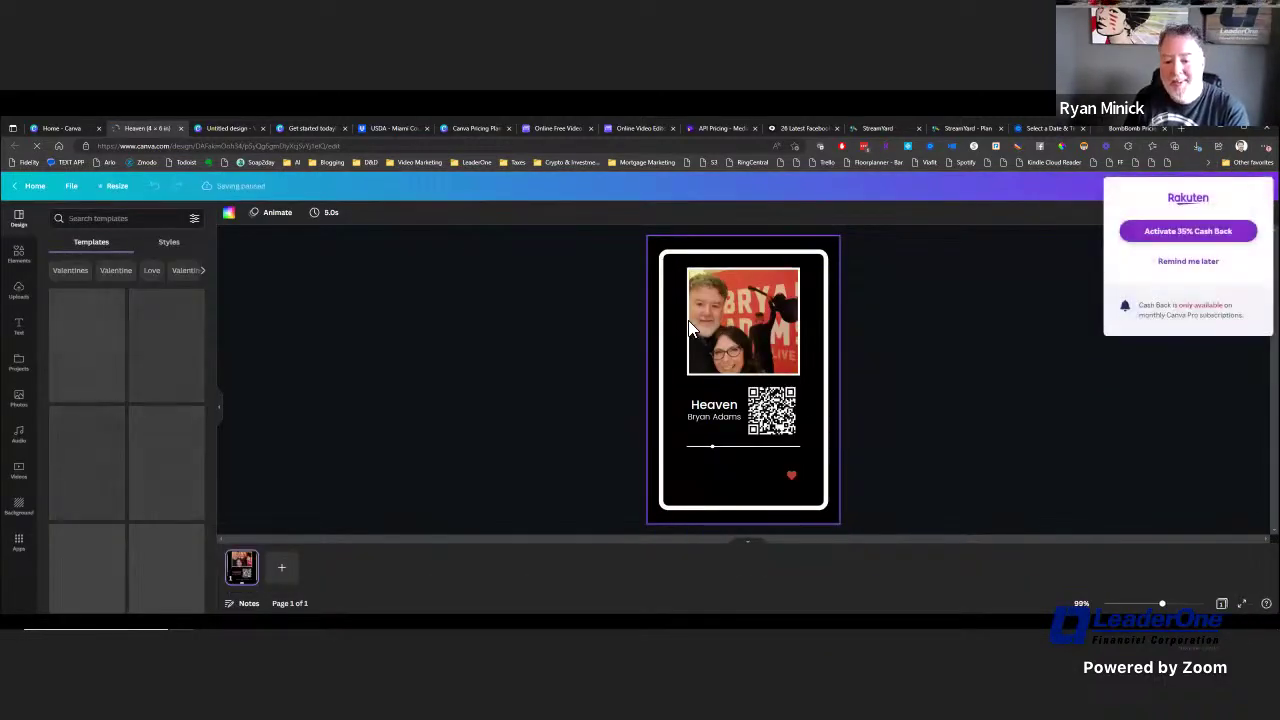
- Switch to the Media.io editor, show the Identity Theft - final project's subtitles, and move the playhead to about 26.8 seconds
{"action": "left_click", "coordinate": [536, 130]}
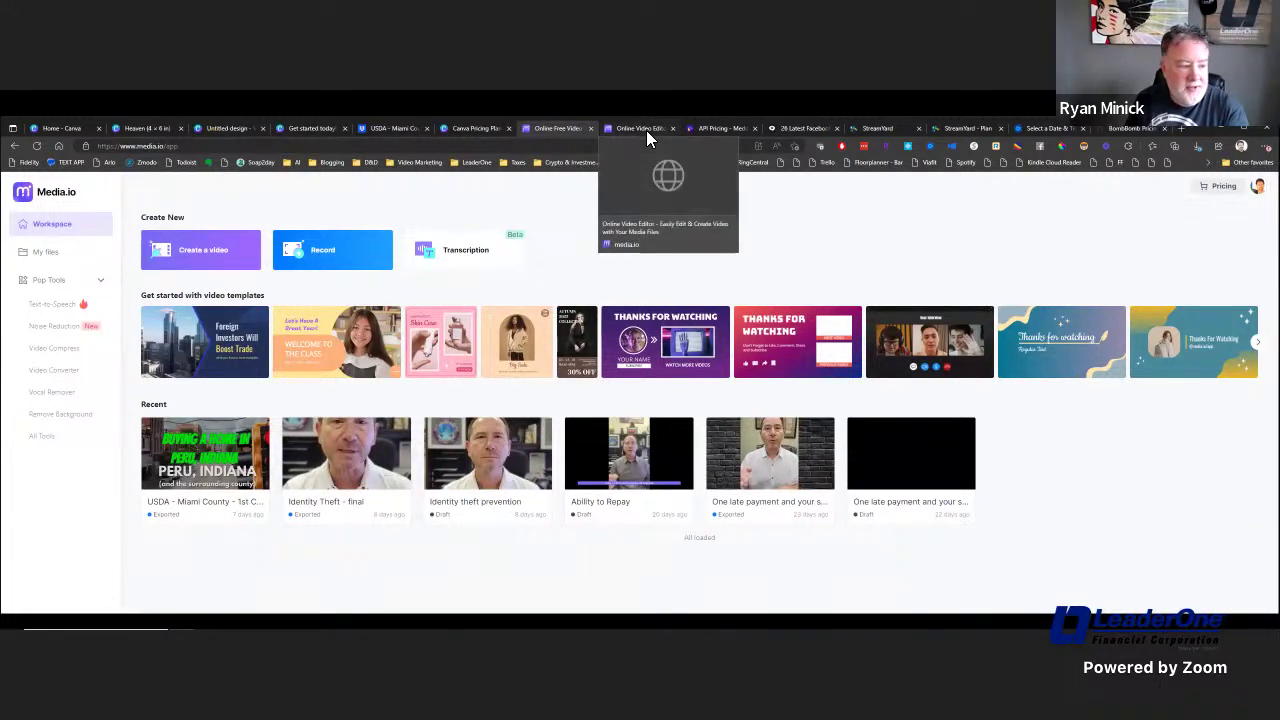
{"action": "left_click", "coordinate": [646, 130]}
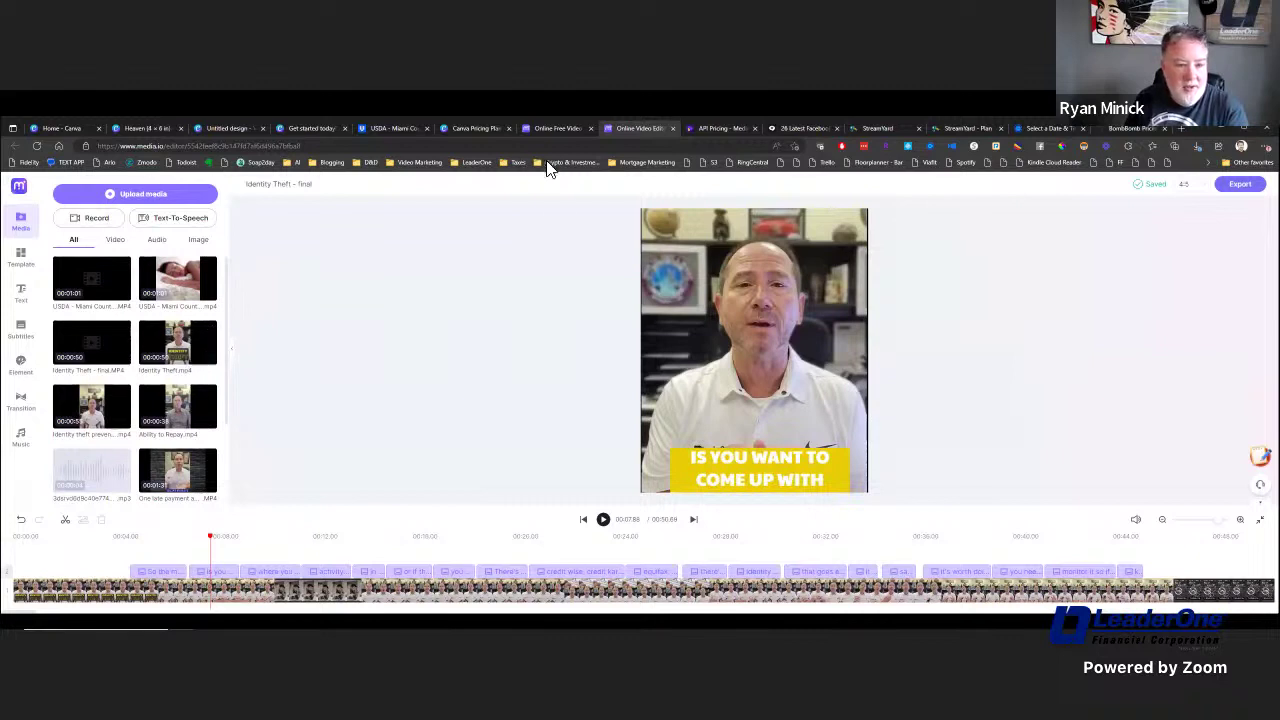
{"action": "left_click", "coordinate": [21, 330]}
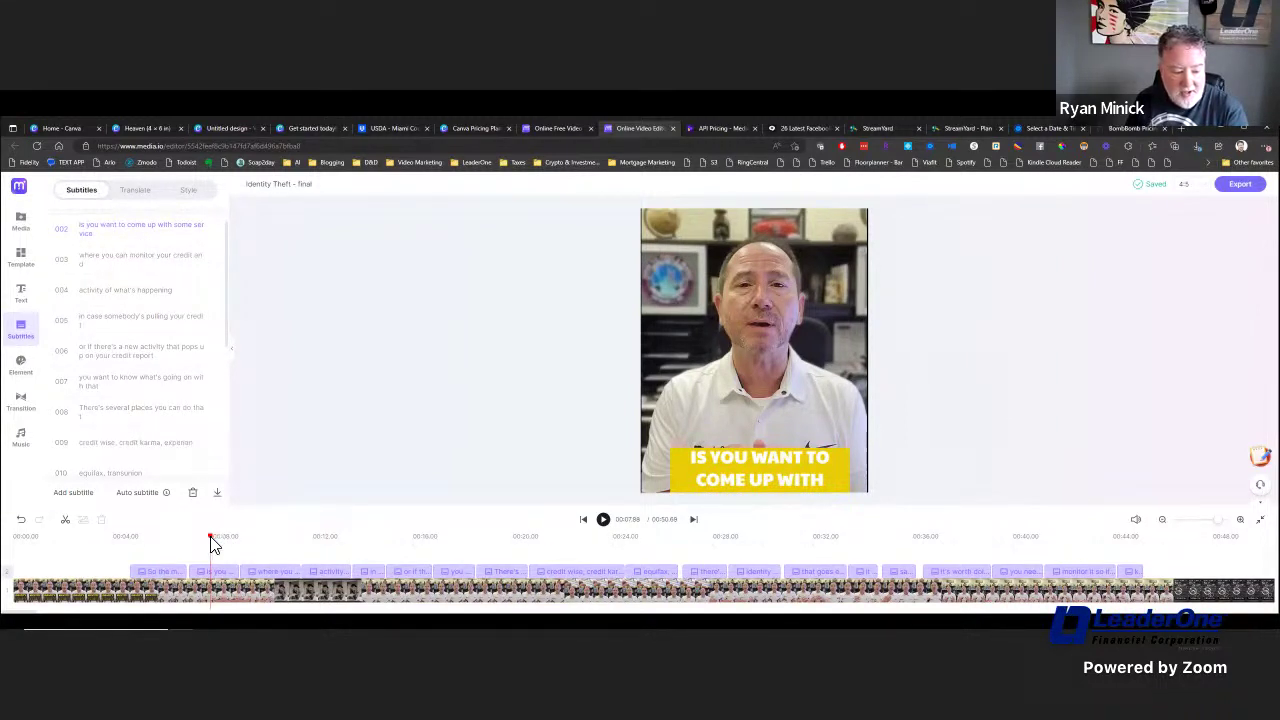
{"action": "left_click_drag", "start_coordinate": [210, 542], "coordinate": [689, 606]}
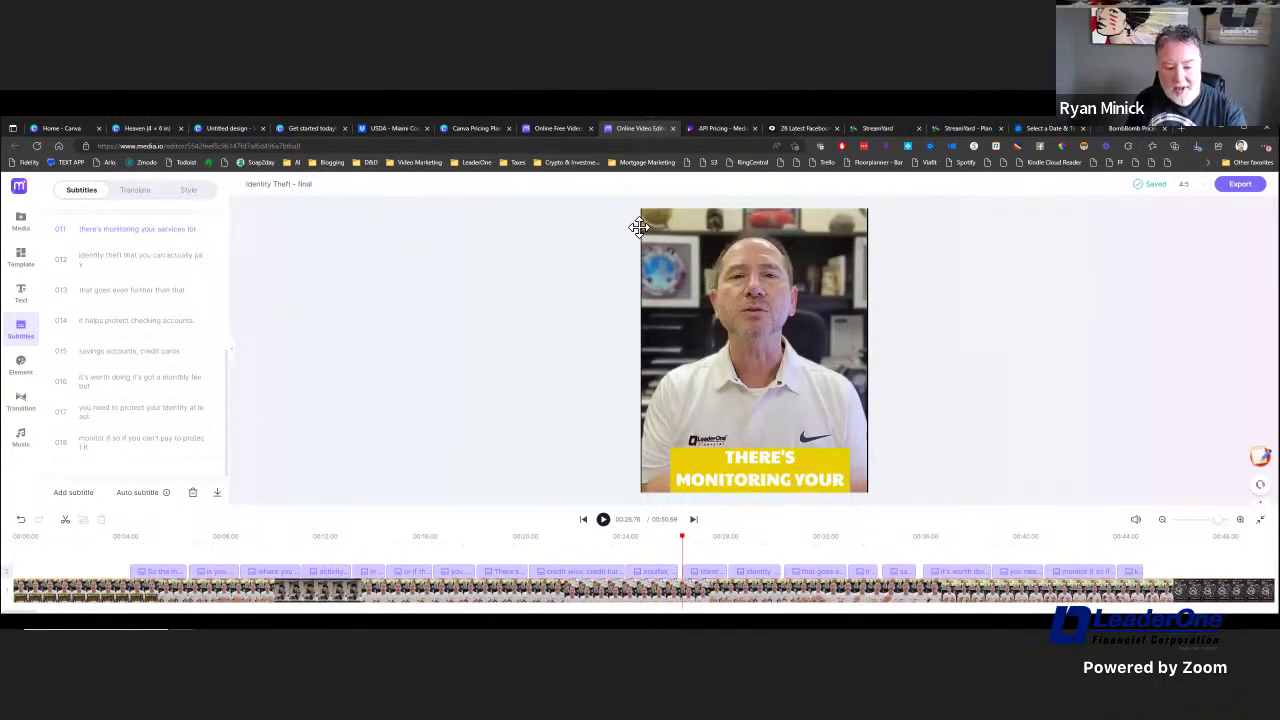
- Check the Media.io API pricing page and return to the Identity Theft - final project
{"action": "left_click", "coordinate": [714, 130]}
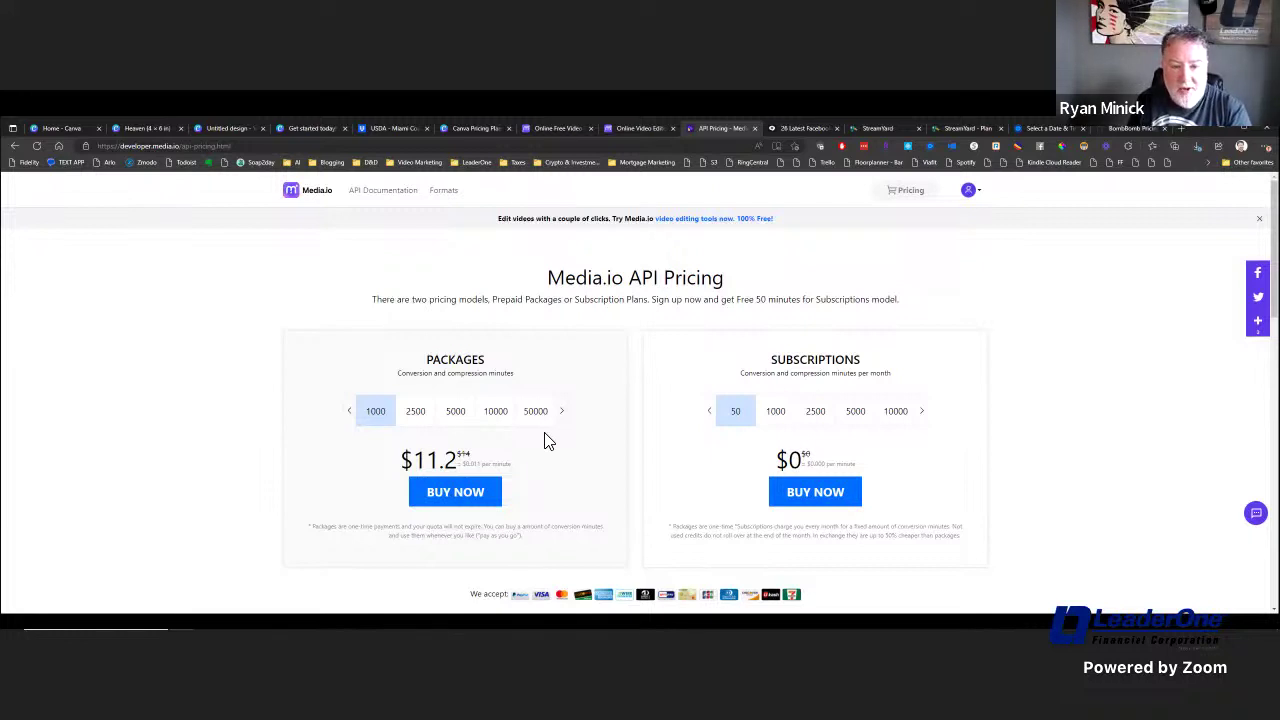
{"action": "left_click", "coordinate": [638, 129]}
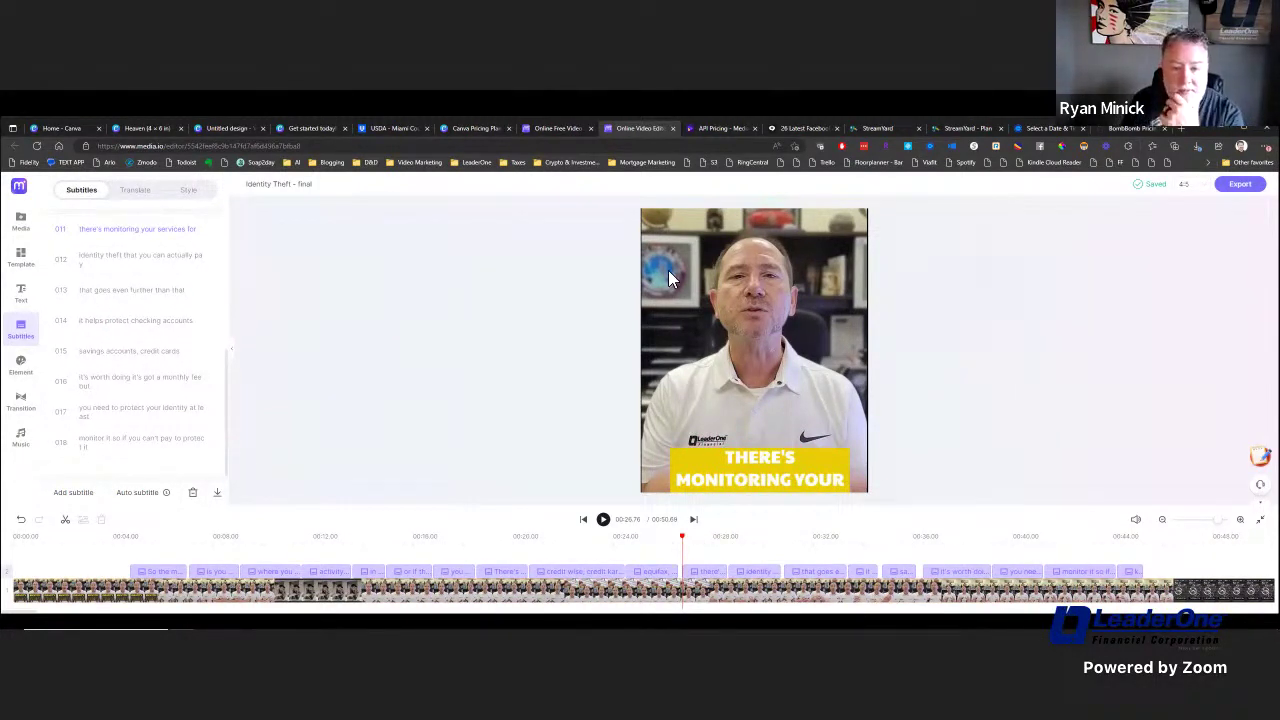
{"action": "left_click", "coordinate": [724, 130]}
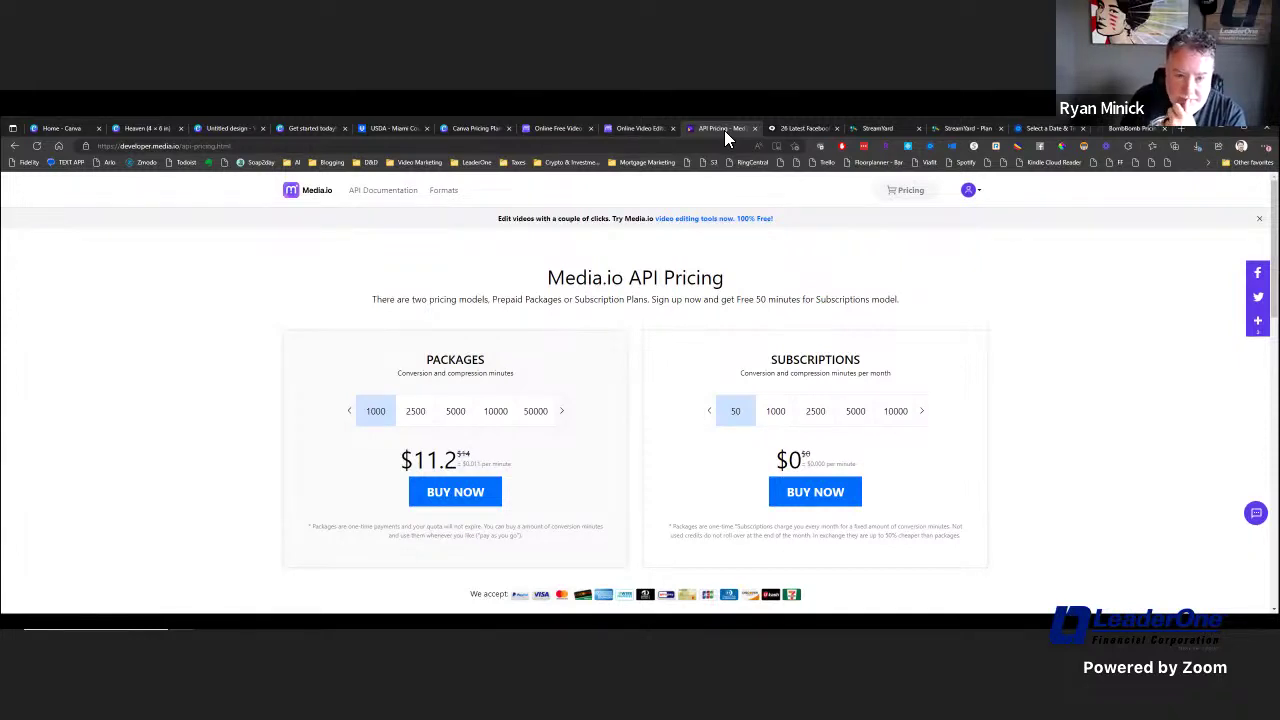
{"action": "left_click", "coordinate": [640, 130]}
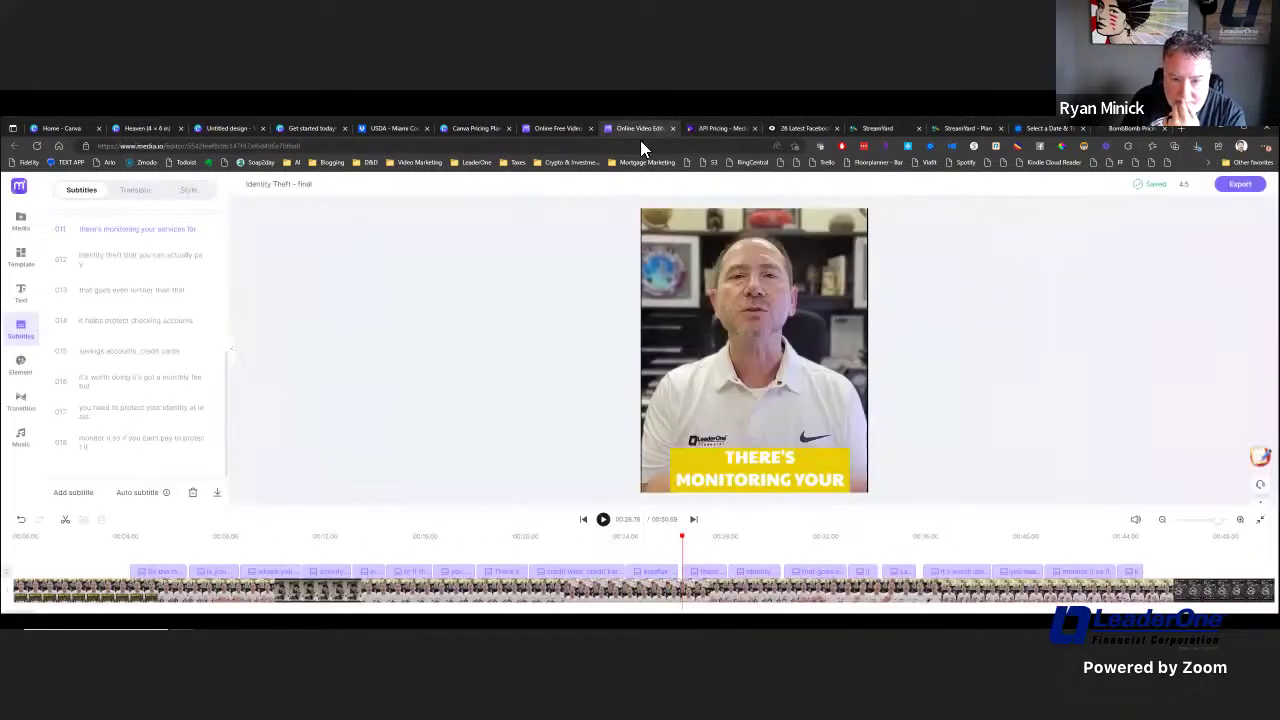
- Apply the double-outline effect to the subtitles, set their font size to 64, and preview them at about 33.8 seconds
{"action": "left_click", "coordinate": [188, 191]}
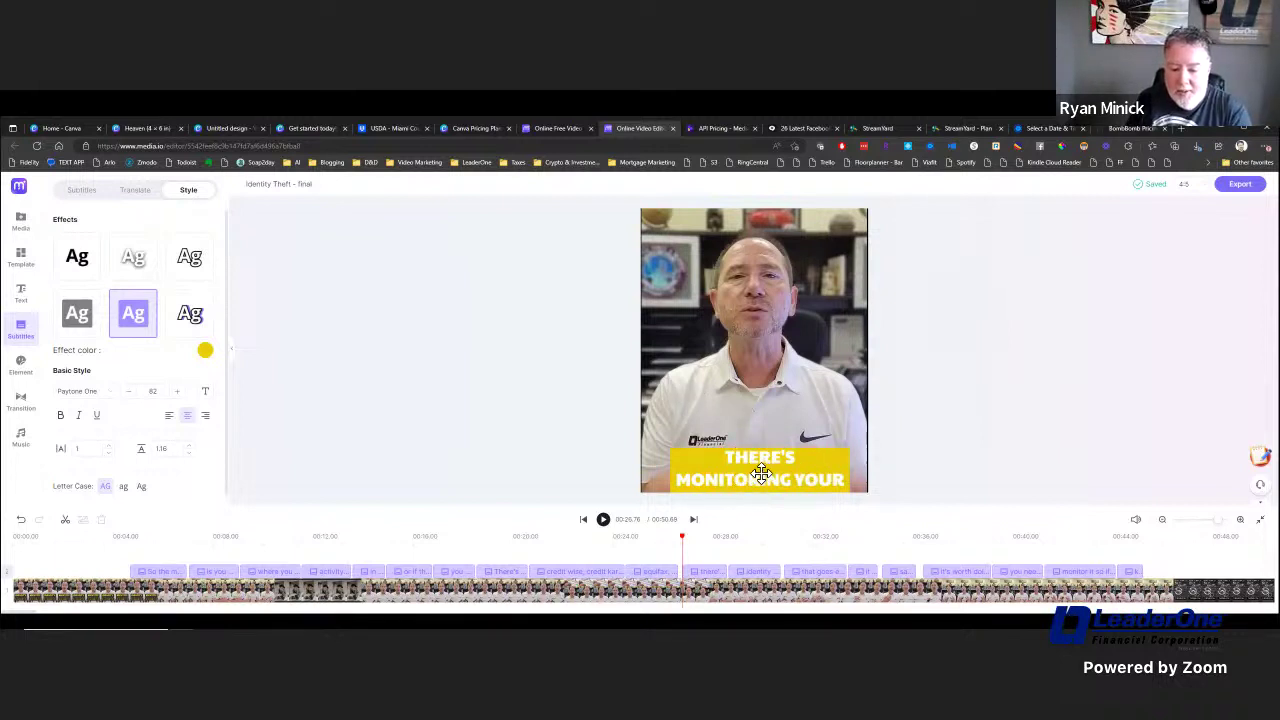
{"action": "left_click", "coordinate": [694, 537]}
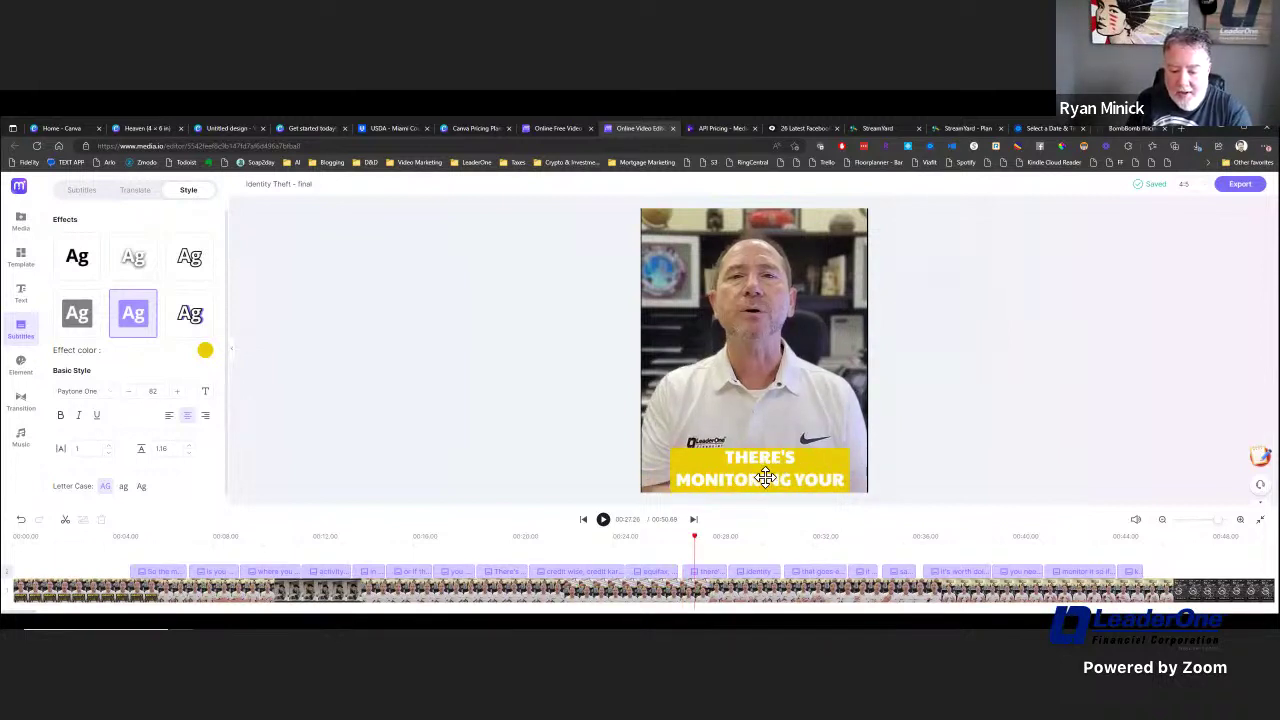
{"action": "left_click", "coordinate": [190, 258]}
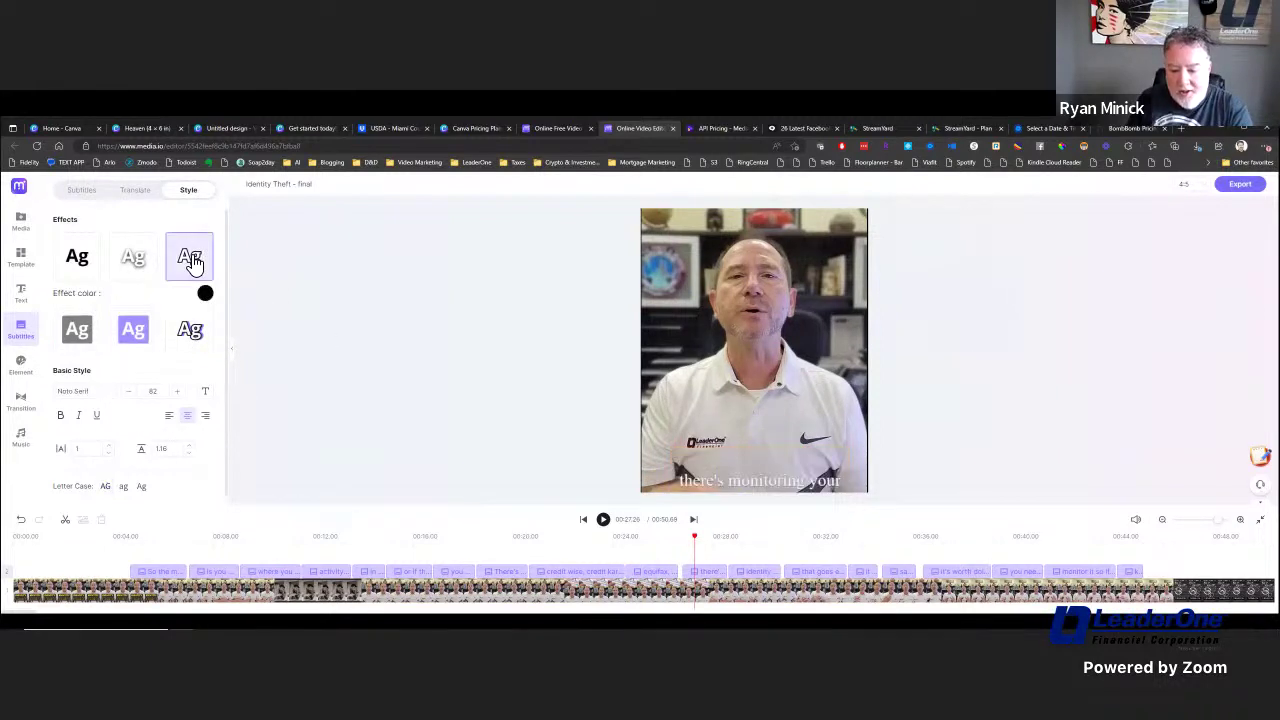
{"action": "left_click", "coordinate": [191, 333]}
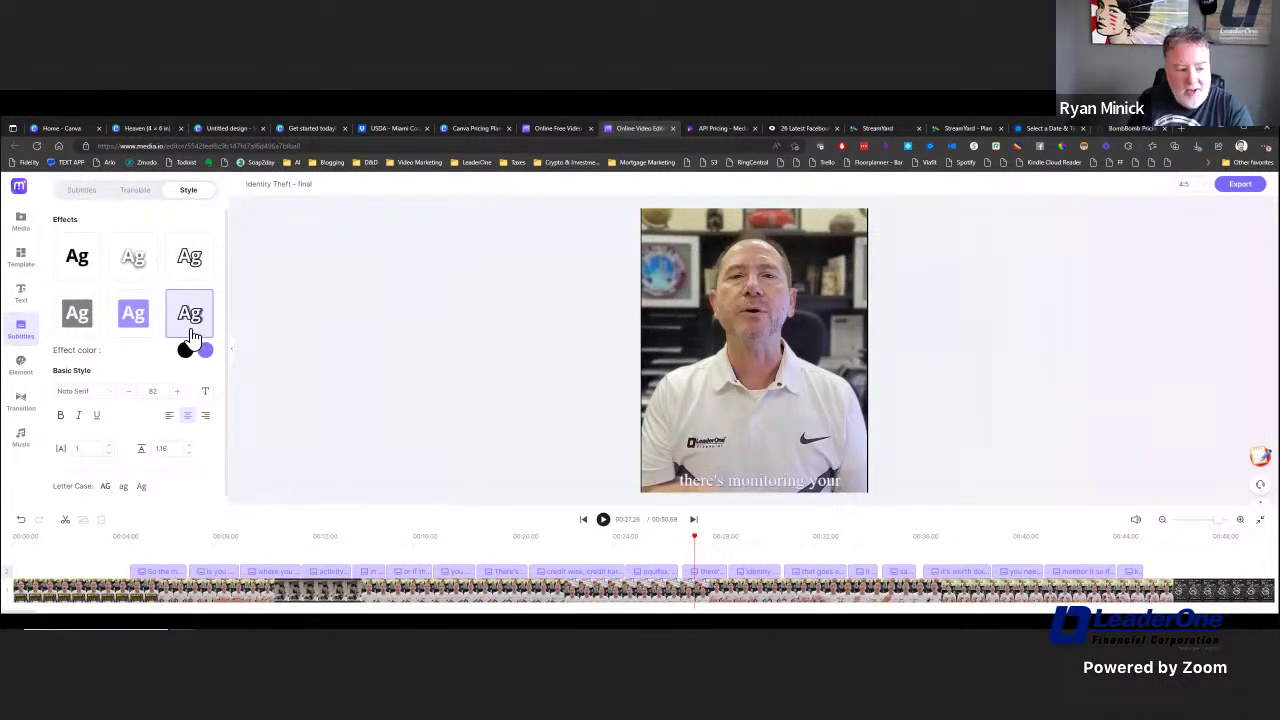
{"action": "left_click", "coordinate": [173, 393]}
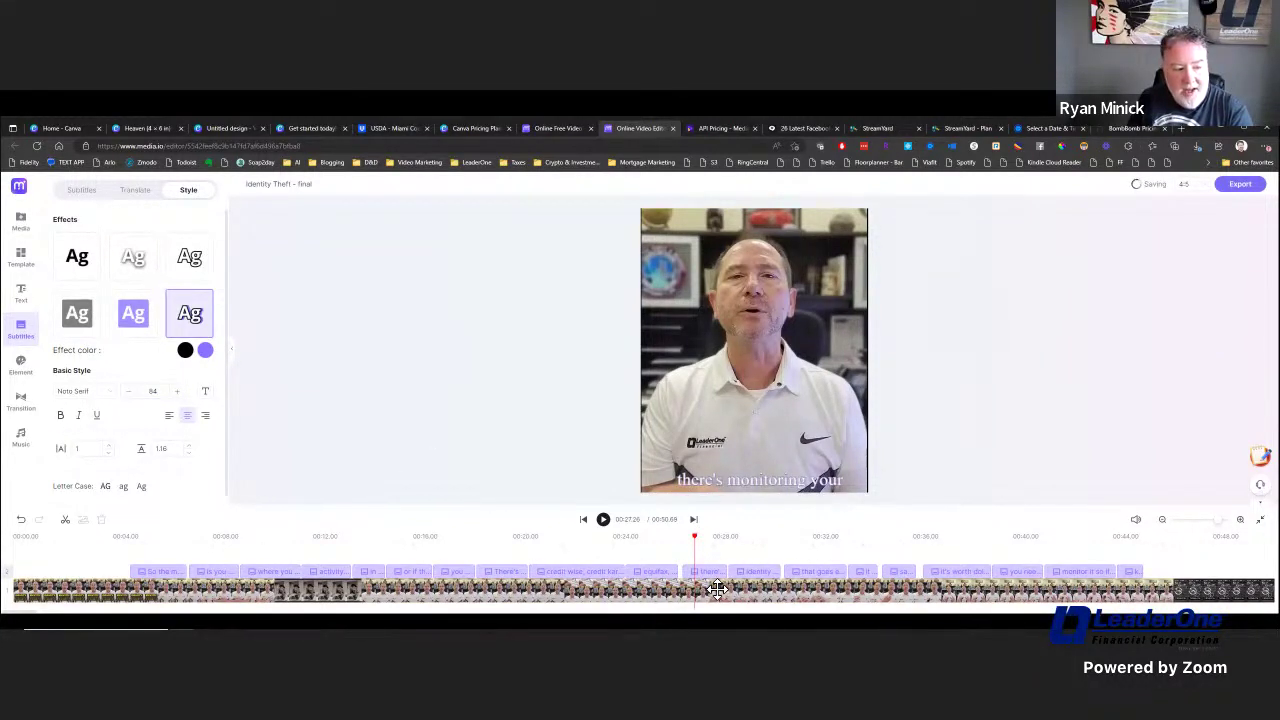
{"action": "left_click_drag", "start_coordinate": [697, 543], "coordinate": [858, 551]}
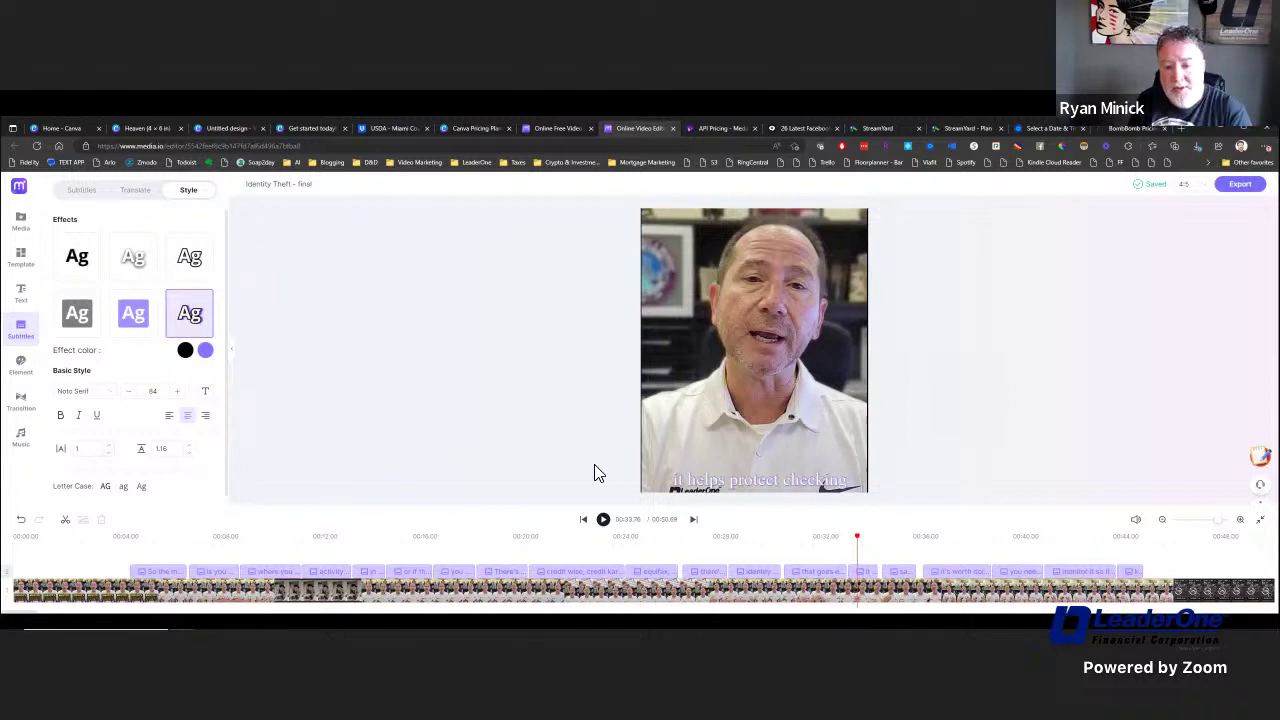
- Try the 5:4 Facebook Landscape aspect ratio, set the video to 16:9 YouTube Landscape, and show the ratio options again
{"action": "left_click", "coordinate": [1205, 186]}
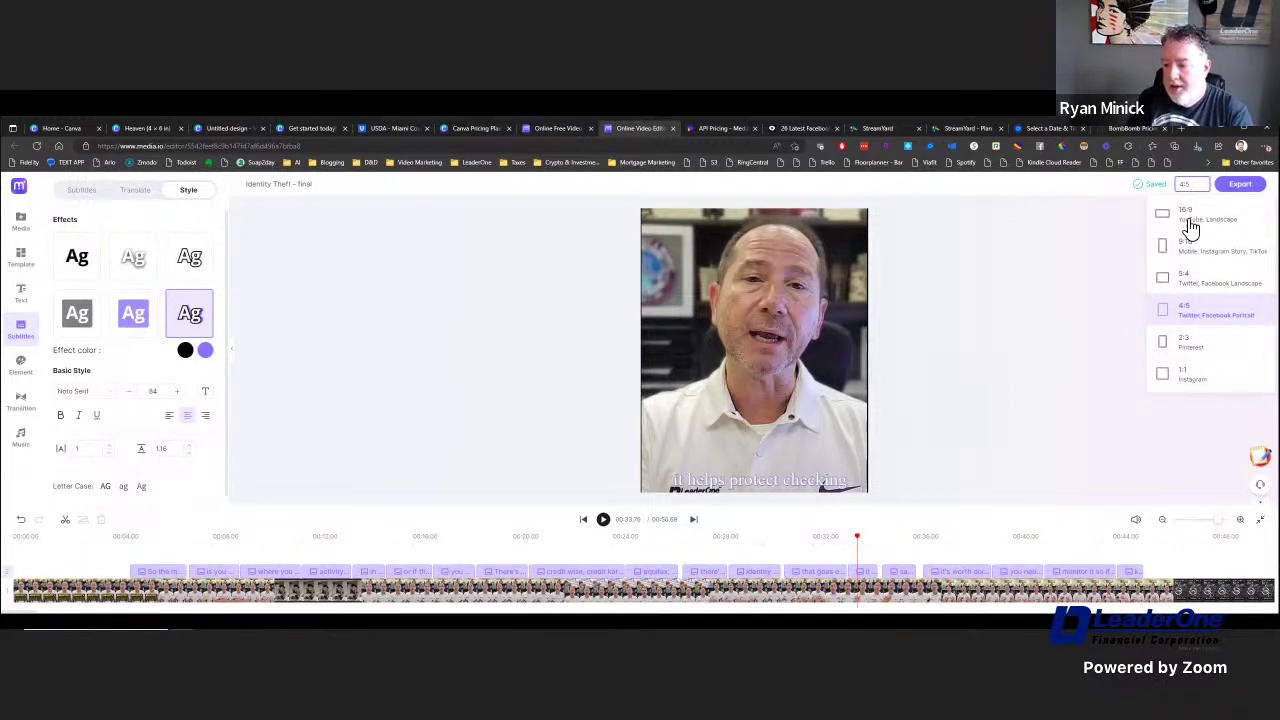
{"action": "left_click", "coordinate": [1210, 283]}
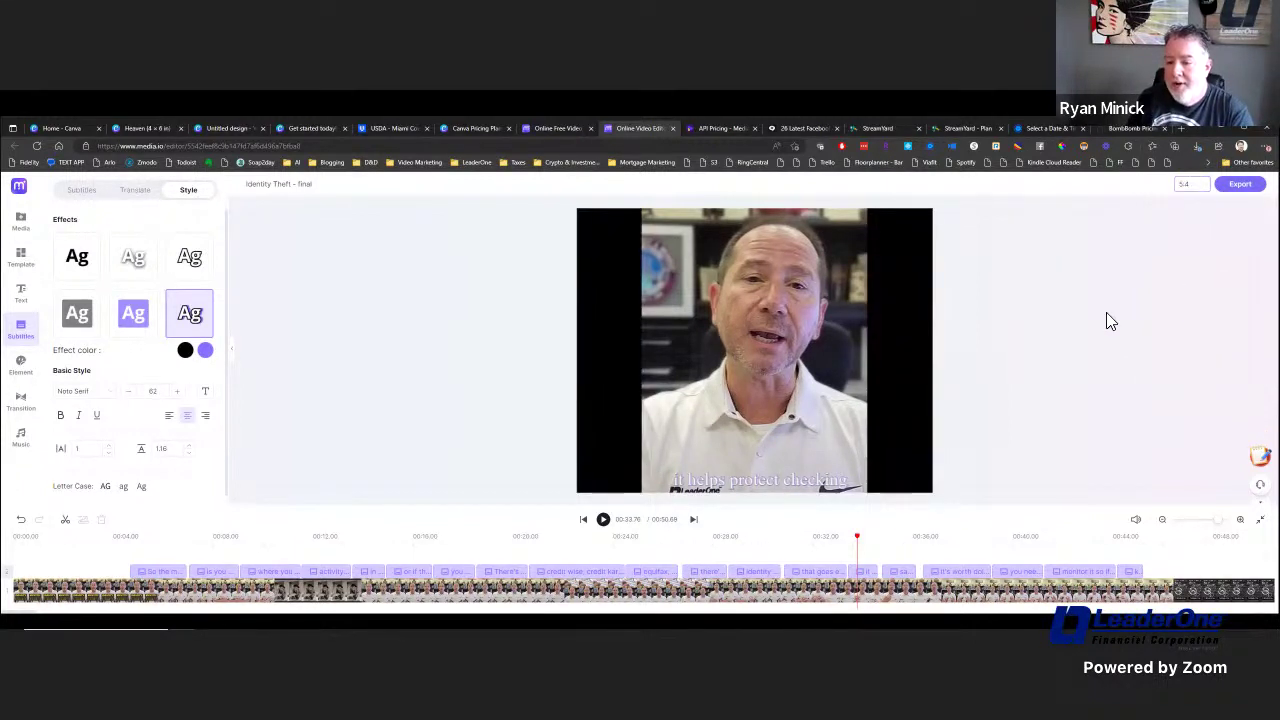
{"action": "left_click", "coordinate": [1208, 186]}
{"action": "left_click", "coordinate": [1192, 215]}
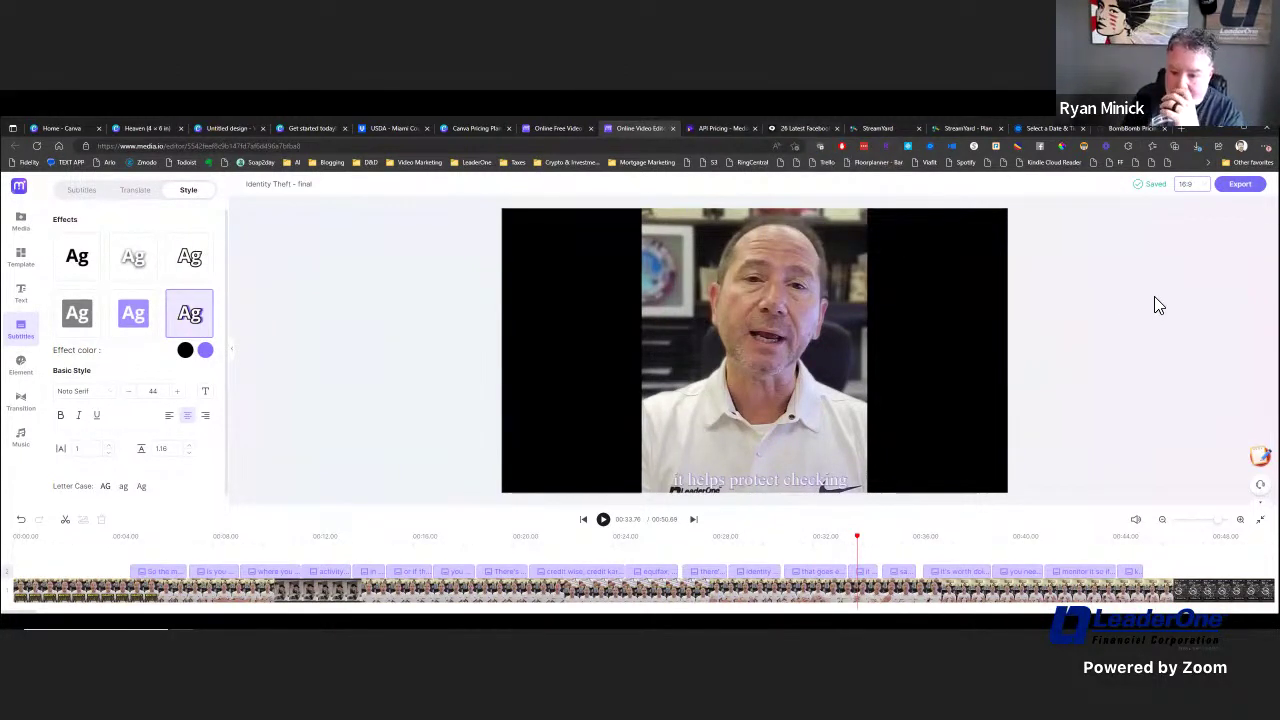
{"action": "left_click", "coordinate": [1208, 188]}
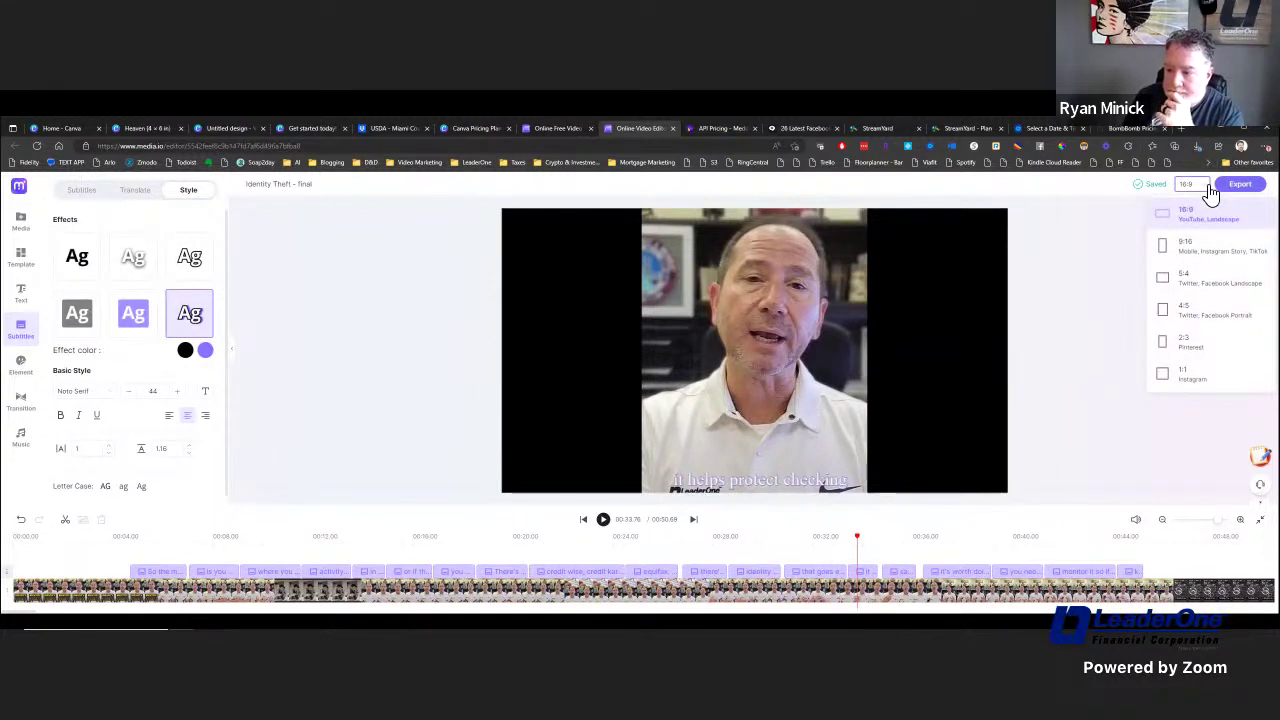
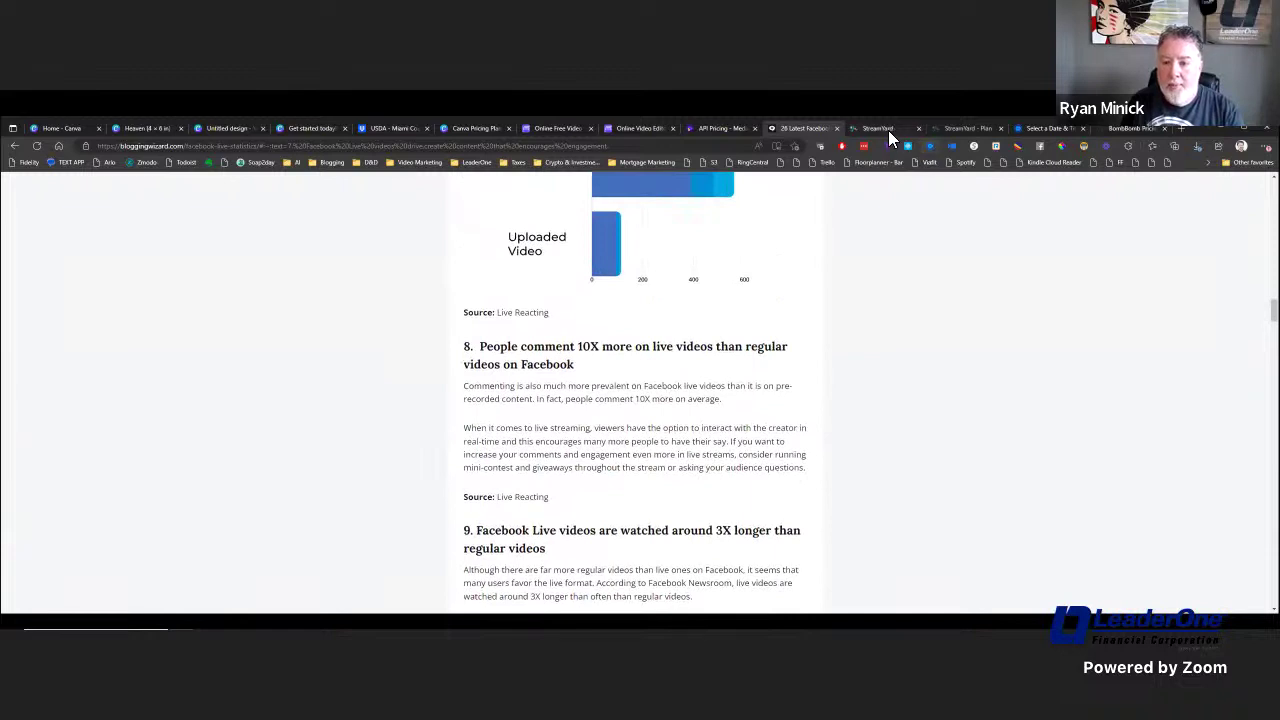
- Switch to StreamYard and enter the studio of the scheduled Show & Tell Community Spotlight broadcast on Kokomo Urban Outreach
{"action": "left_click", "coordinate": [886, 130]}
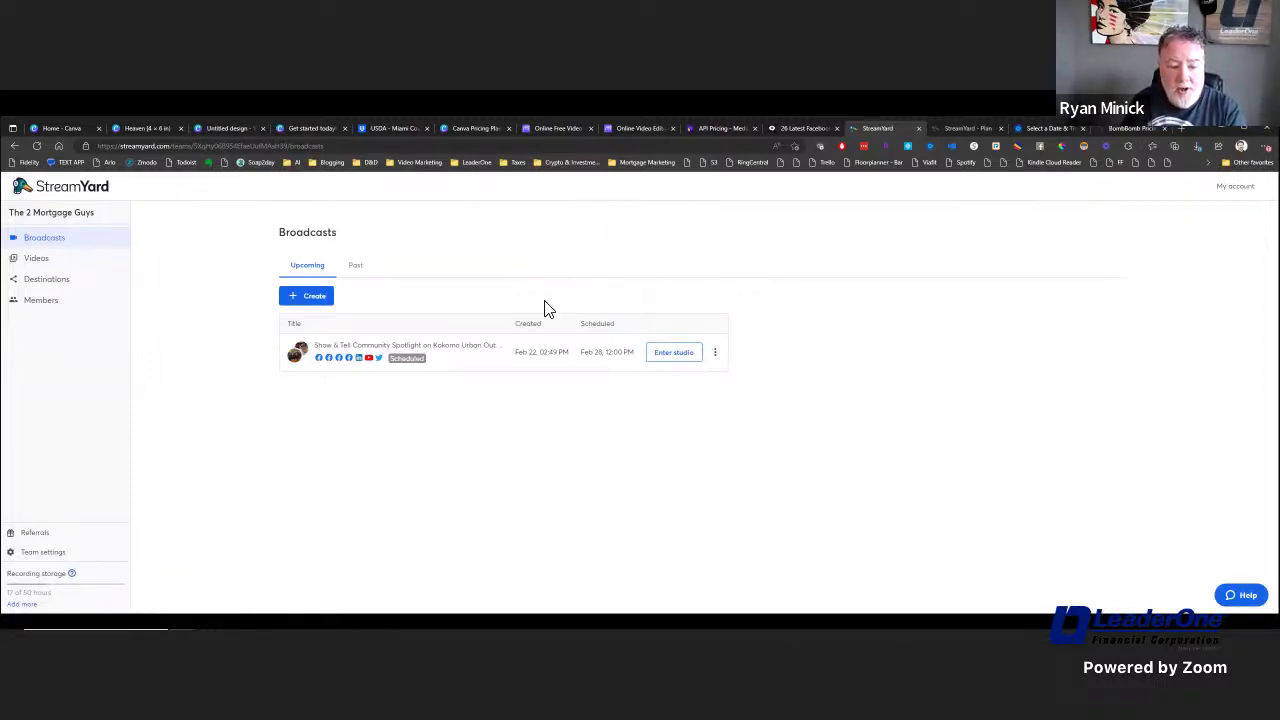
{"action": "left_click", "coordinate": [974, 128]}
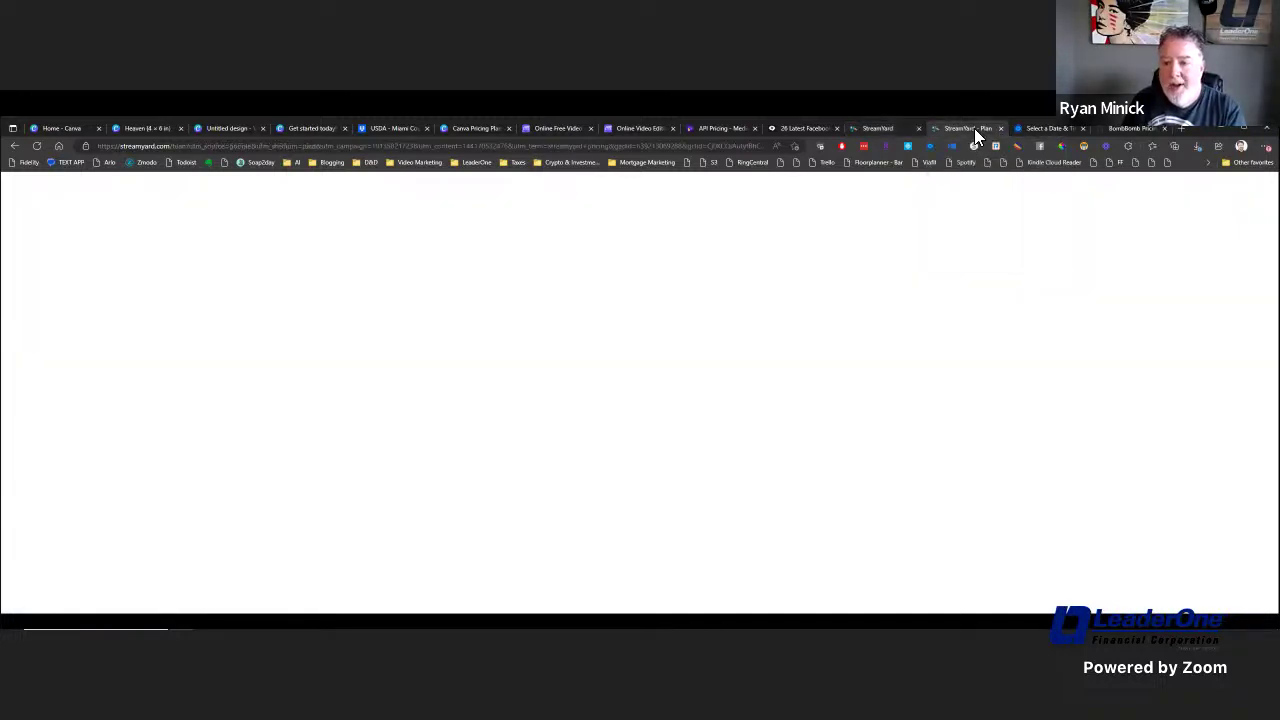
{"action": "left_click", "coordinate": [882, 129]}
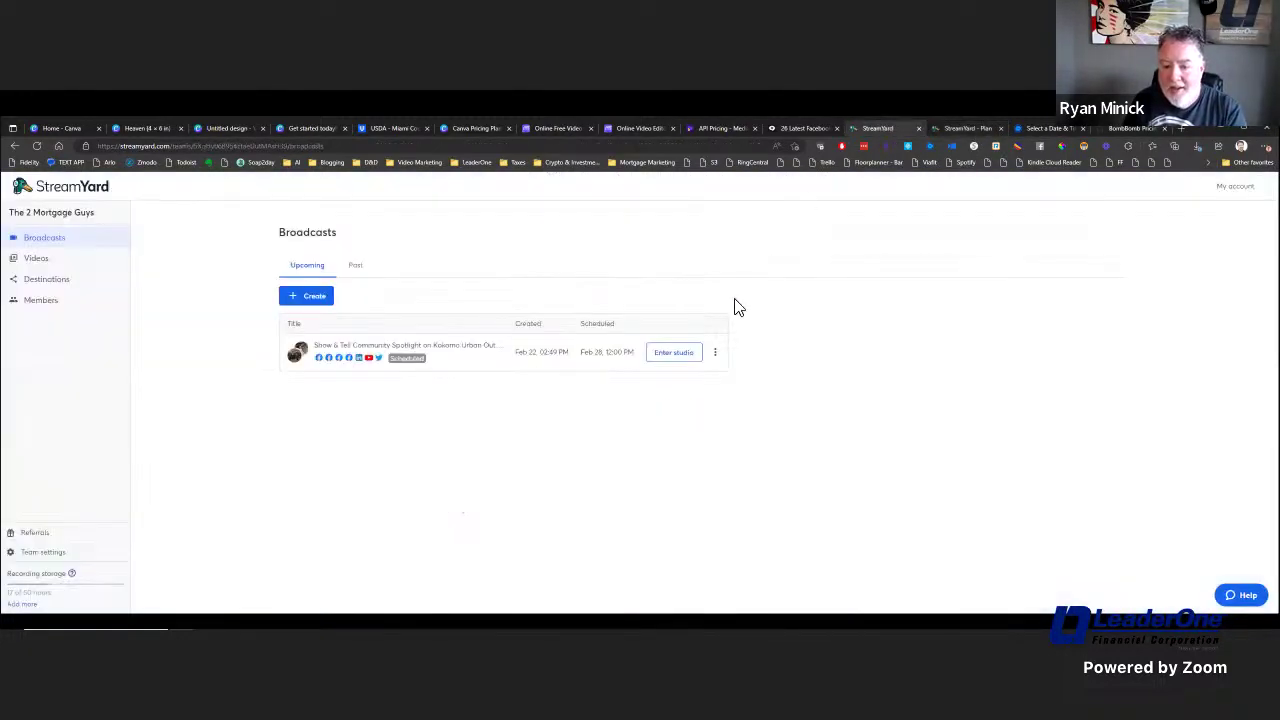
{"action": "left_click", "coordinate": [658, 356]}
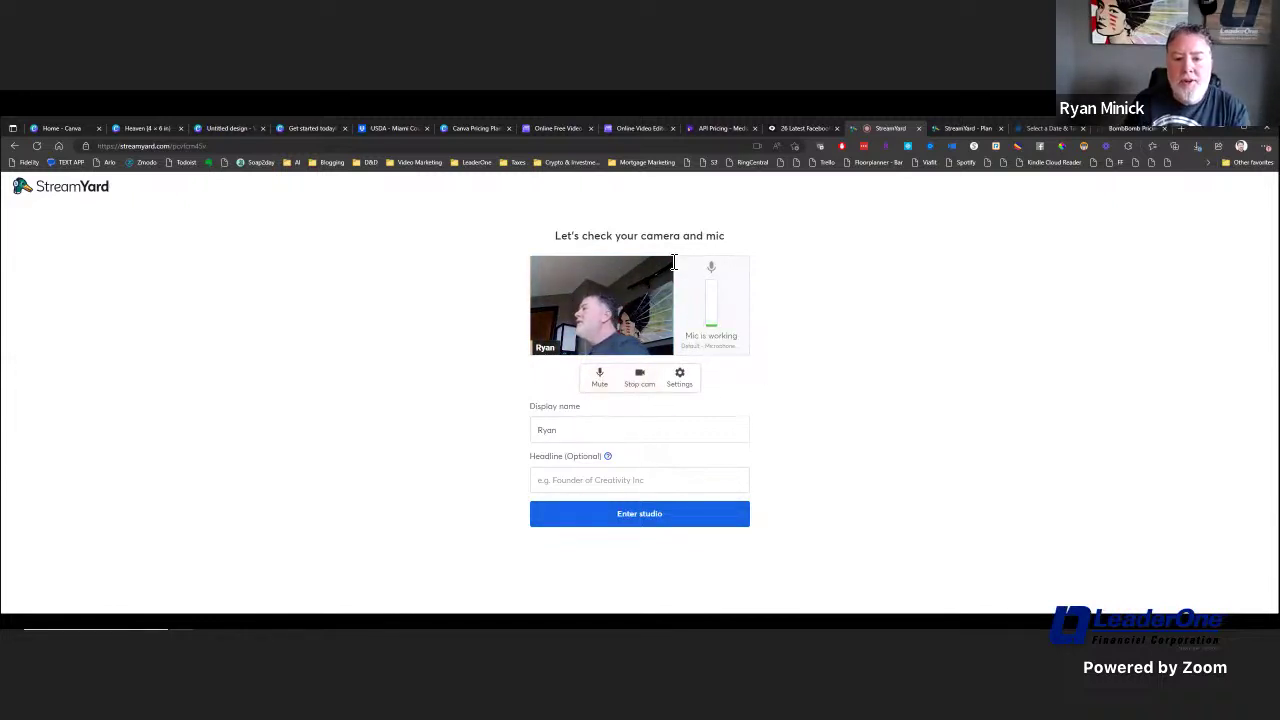
{"action": "left_click", "coordinate": [630, 518]}
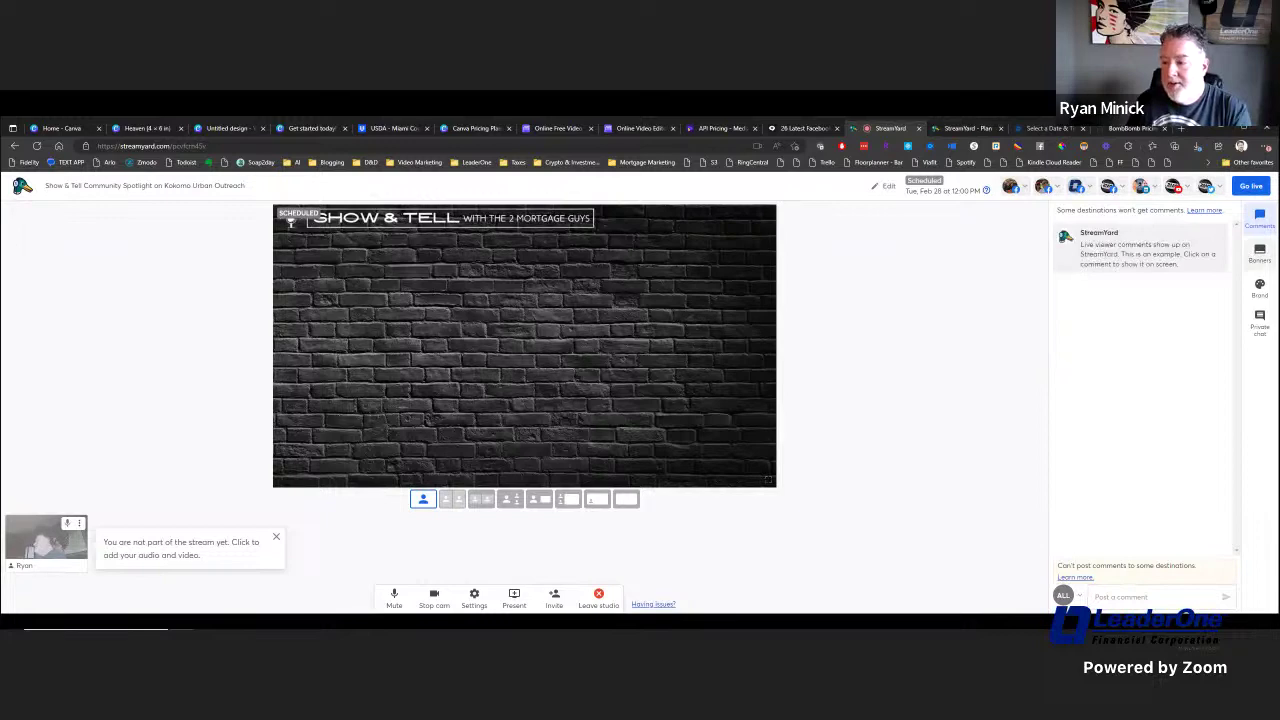
- Show the S2-Ep.6 overlay from the 2MG brand assets on the broadcast stage
{"action": "left_click", "coordinate": [1260, 252]}
{"action": "left_click", "coordinate": [1260, 287]}
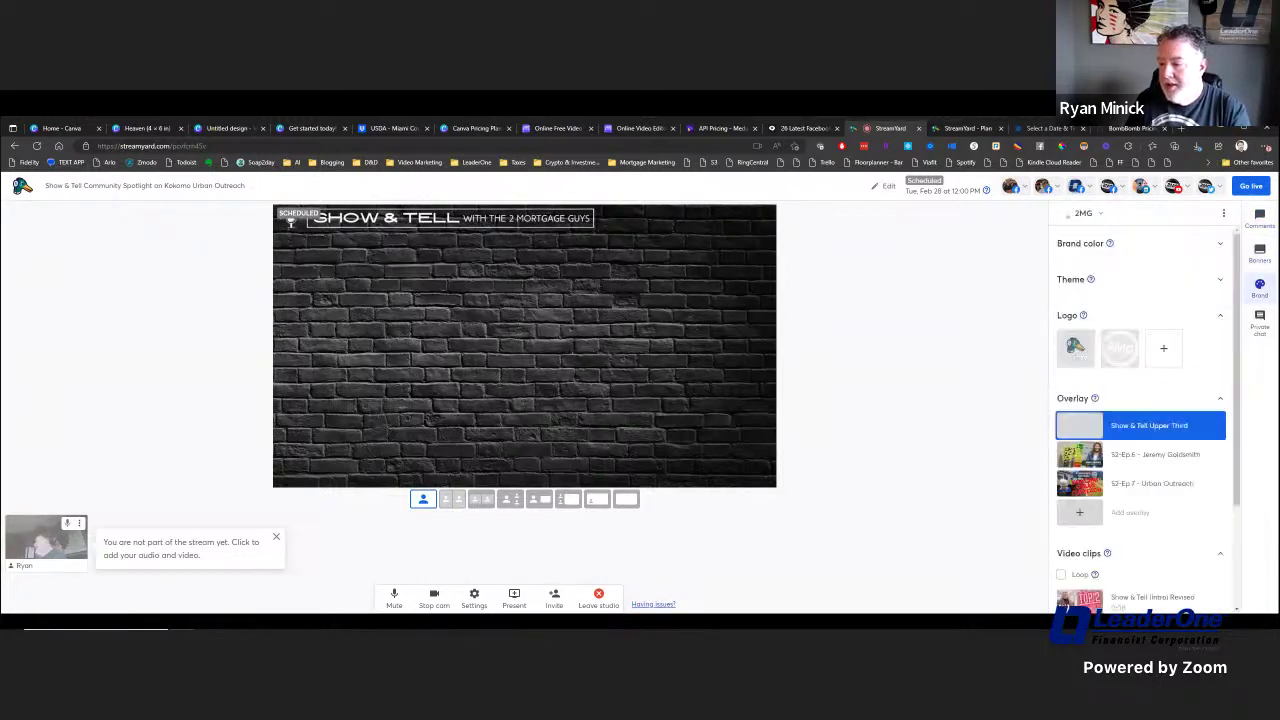
{"action": "scroll", "coordinate": [1110, 410], "scroll_direction": "down", "scroll_amount": 2}
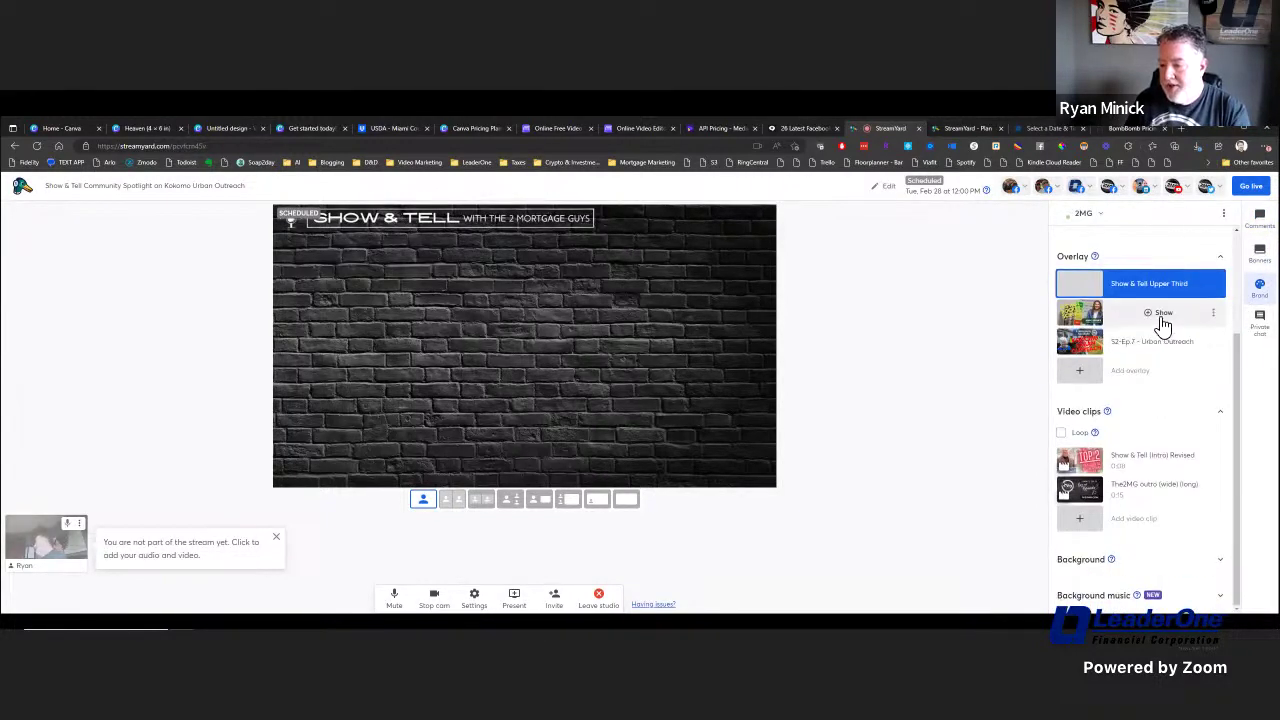
{"action": "left_click", "coordinate": [1158, 318]}
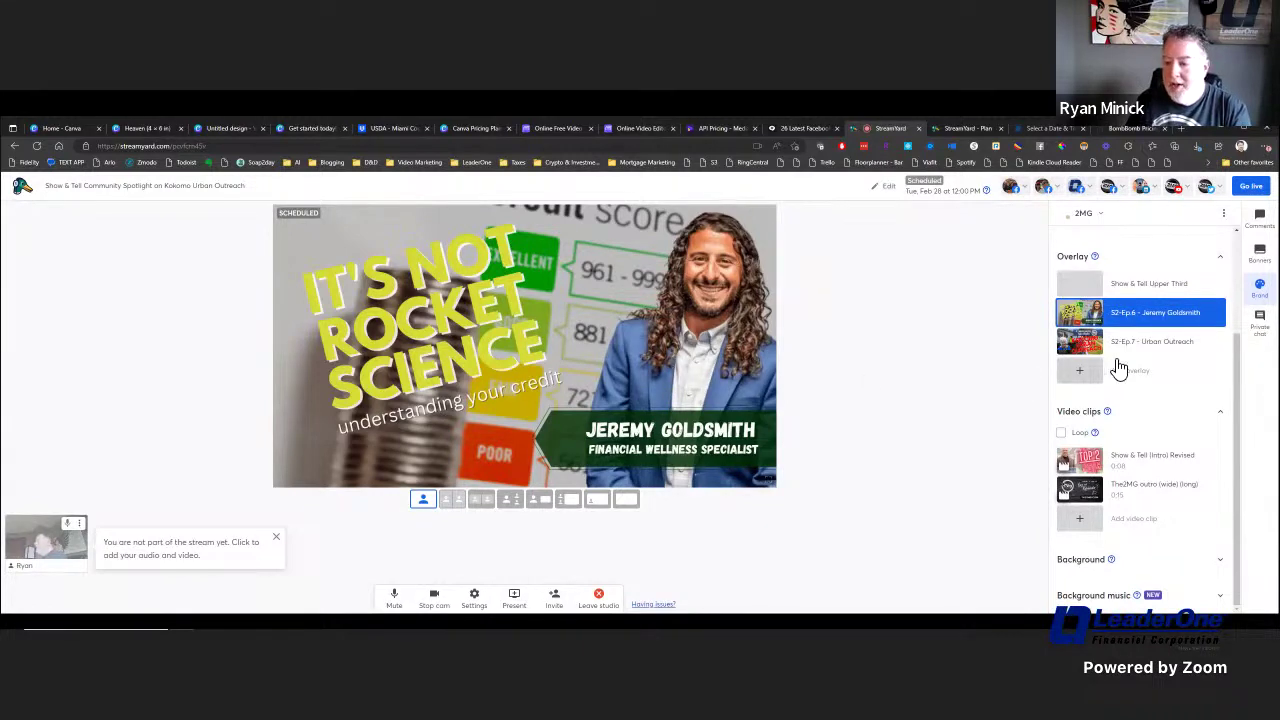
- Switch the stage overlay back to Show & Tell Upper Third and add the host's camera to the stream
{"action": "left_click", "coordinate": [1155, 288]}
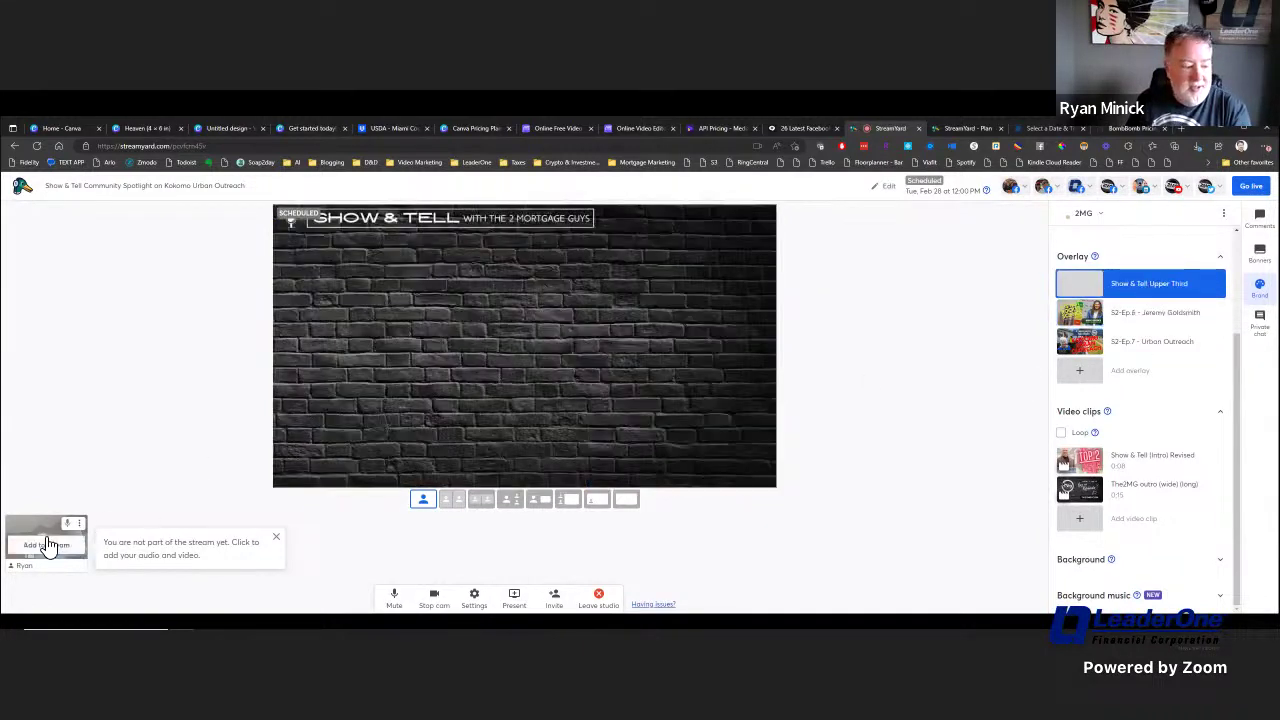
{"action": "left_click", "coordinate": [44, 545]}
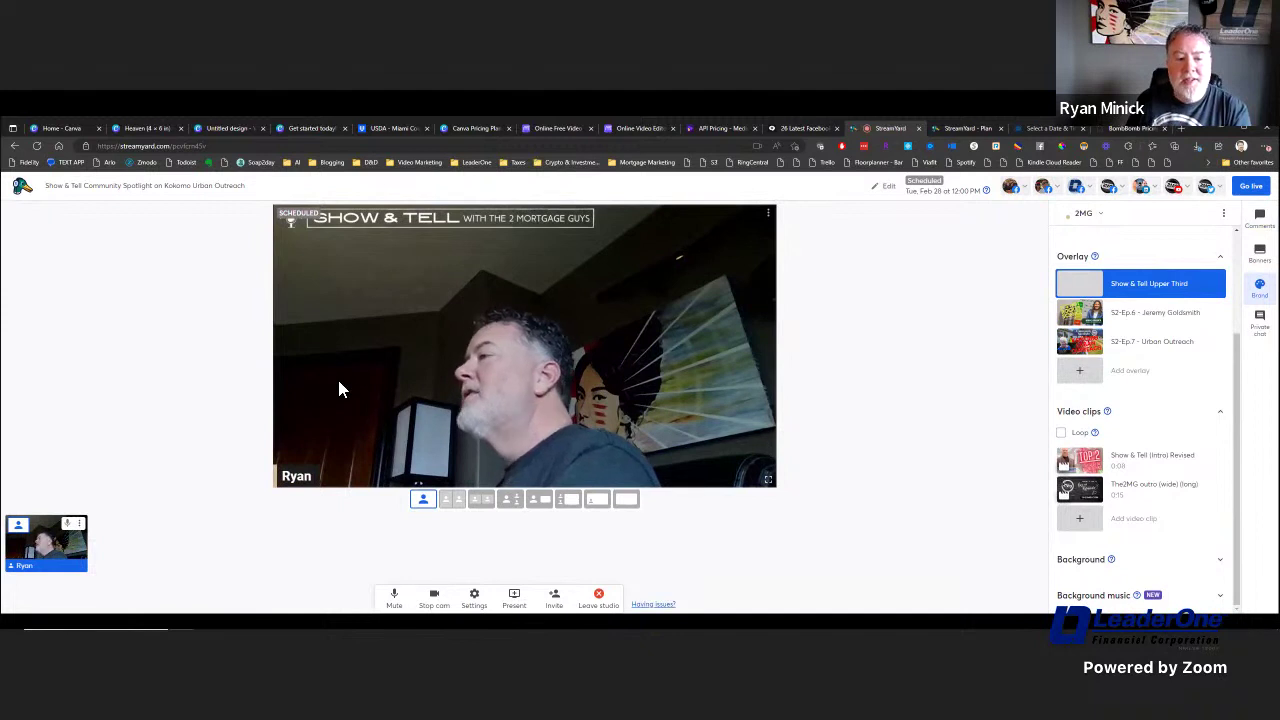
- Remove the host's camera from the stream and show the S2-Ep.7 - Urban Outreach overlay on the stage
{"action": "mouse_move", "coordinate": [46, 552]}
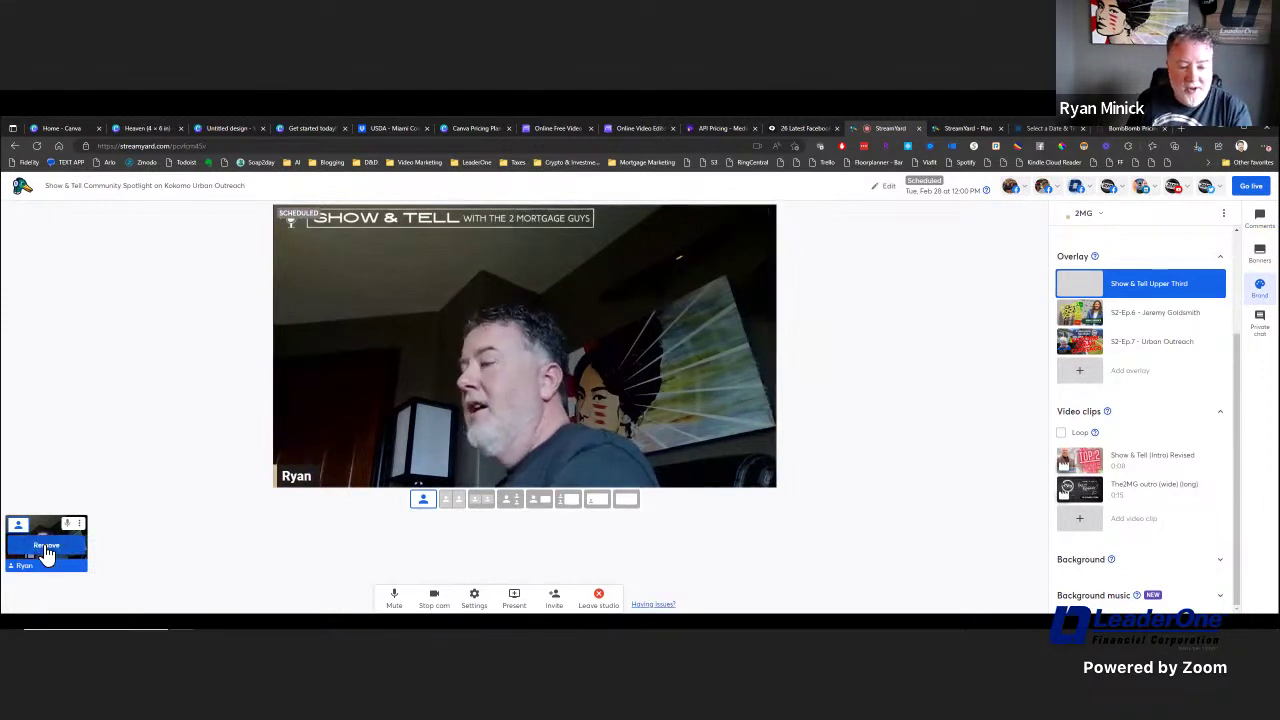
{"action": "left_click", "coordinate": [46, 548]}
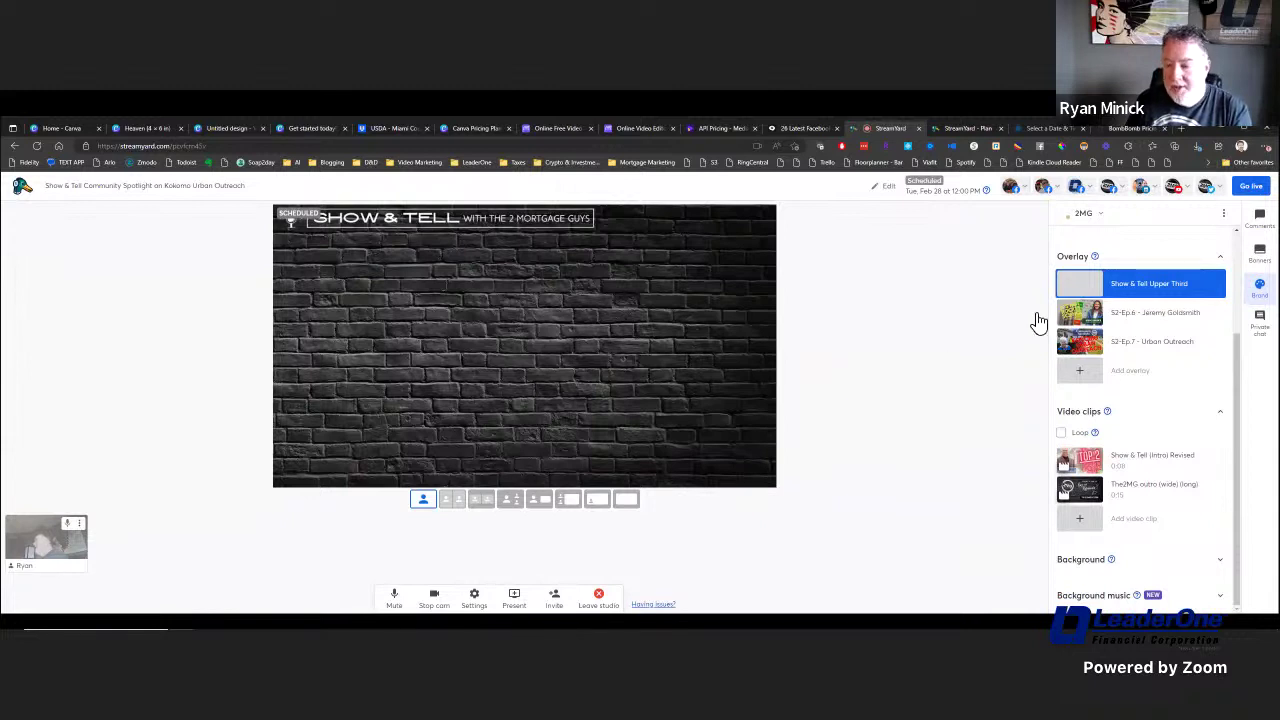
{"action": "left_click", "coordinate": [1147, 342]}
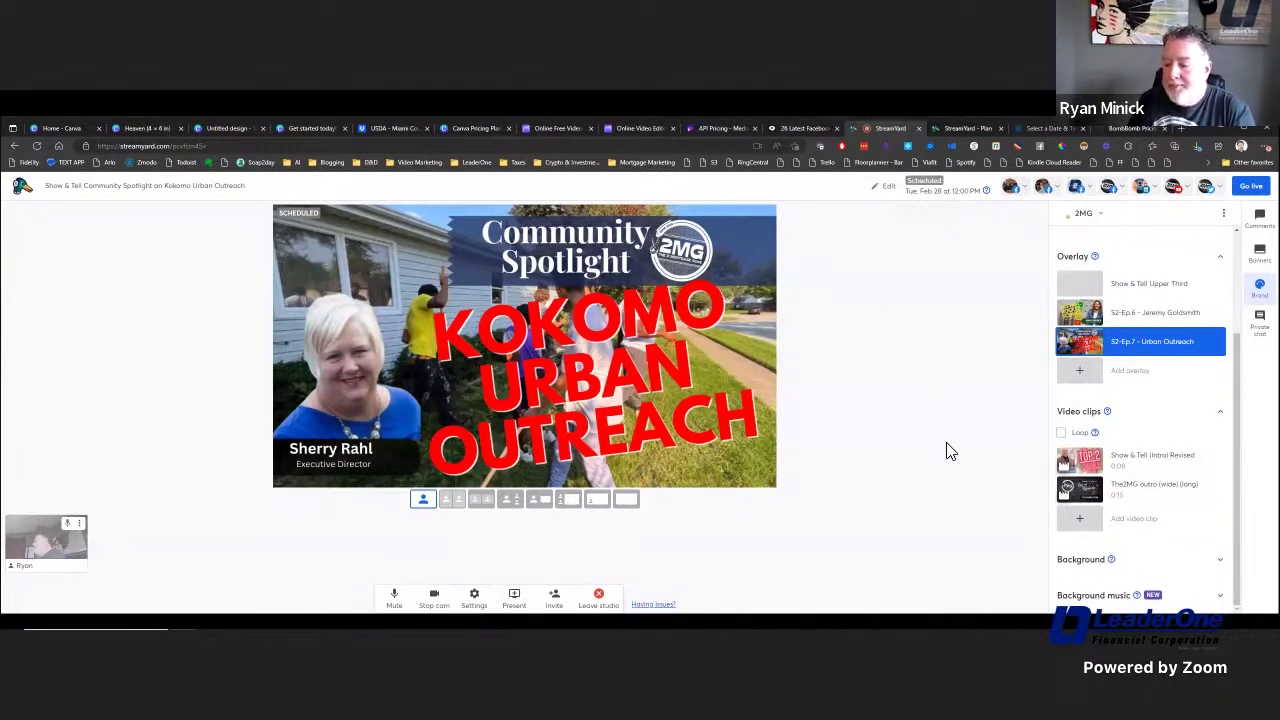
{"action": "mouse_move", "coordinate": [1143, 466]}
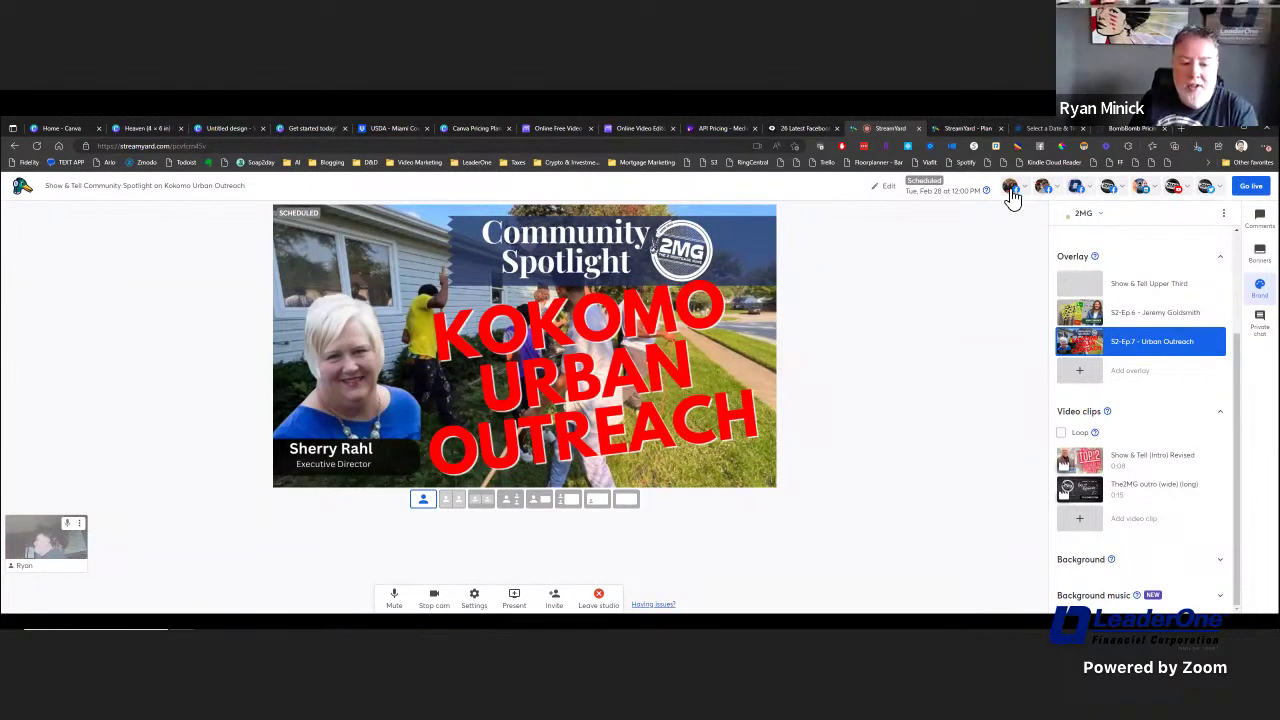
- Leave the broadcast studio and show the Free, Basic and Professional plans on the StreamYard pricing page
{"action": "left_click", "coordinate": [968, 128]}
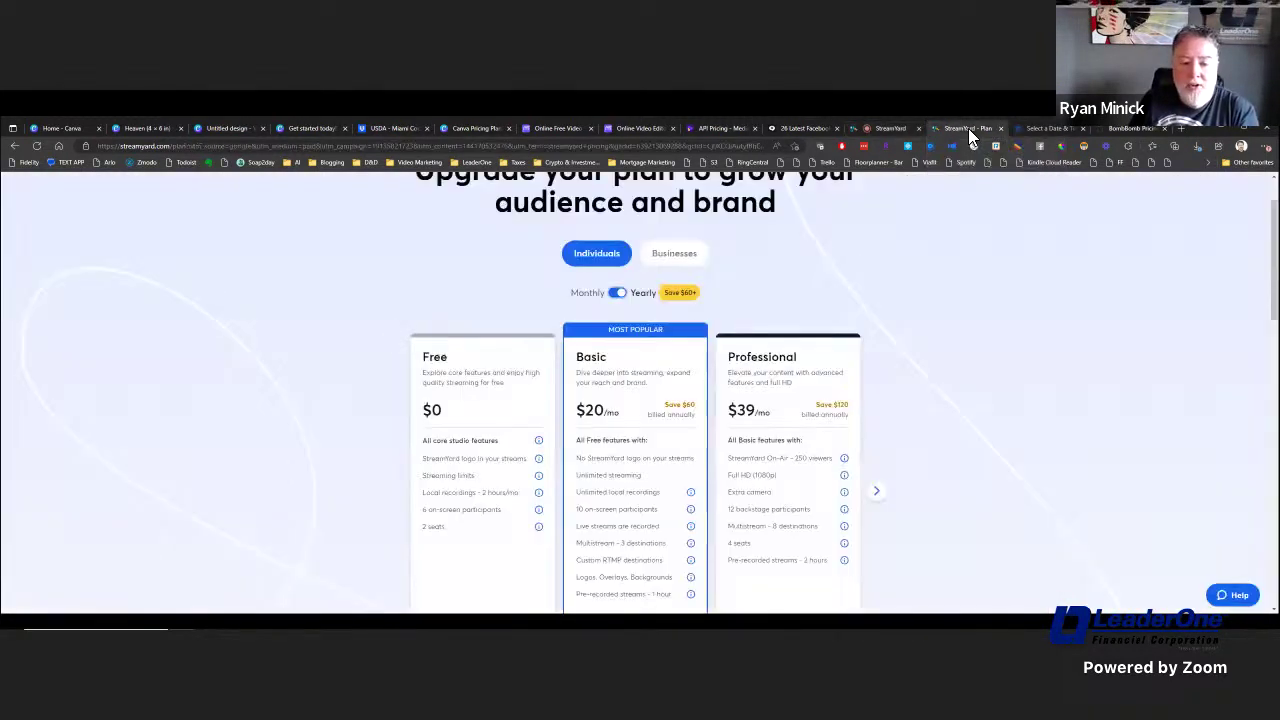
{"action": "left_click", "coordinate": [898, 130]}
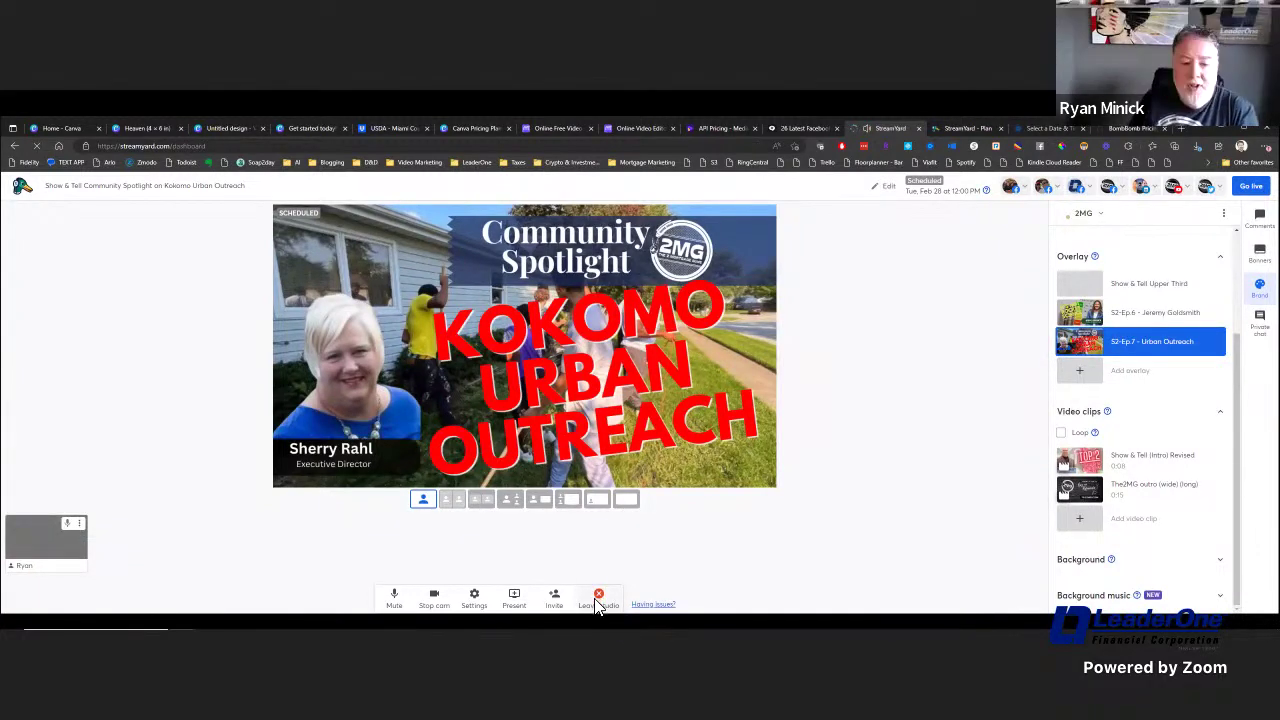
{"action": "left_click", "coordinate": [954, 128]}
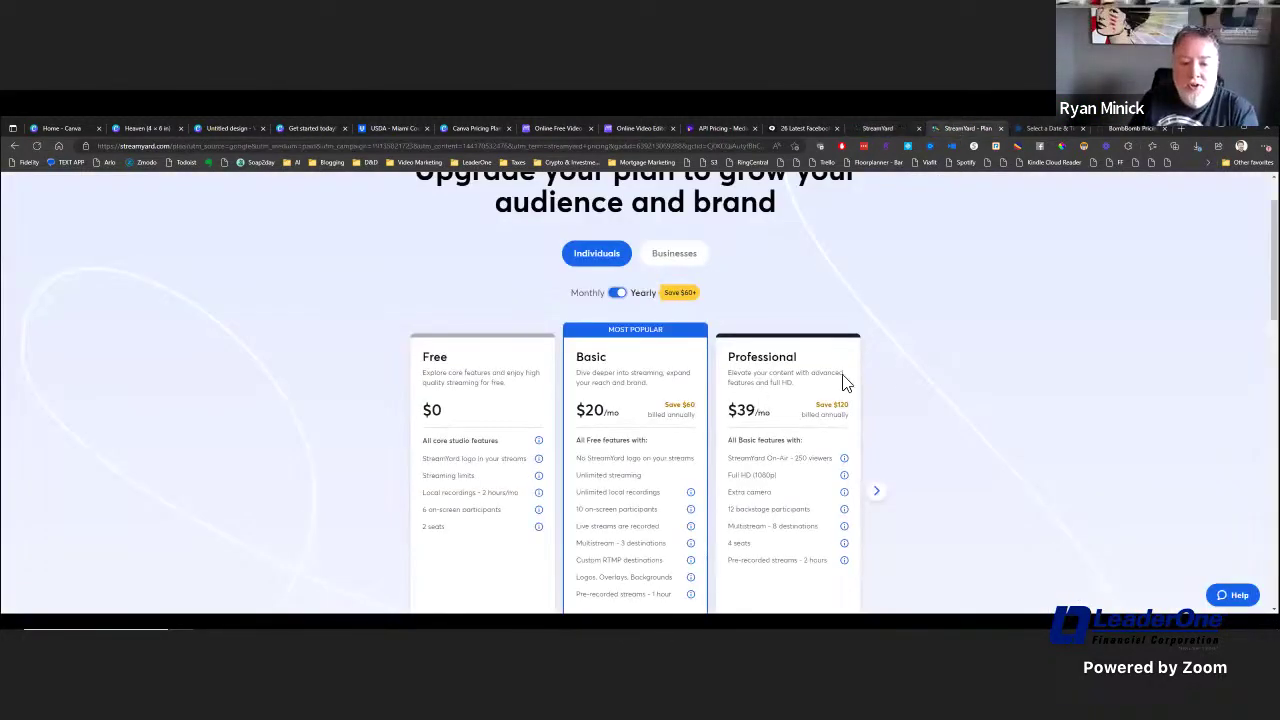
{"action": "scroll", "coordinate": [891, 371], "scroll_direction": "down", "scroll_amount": 1}
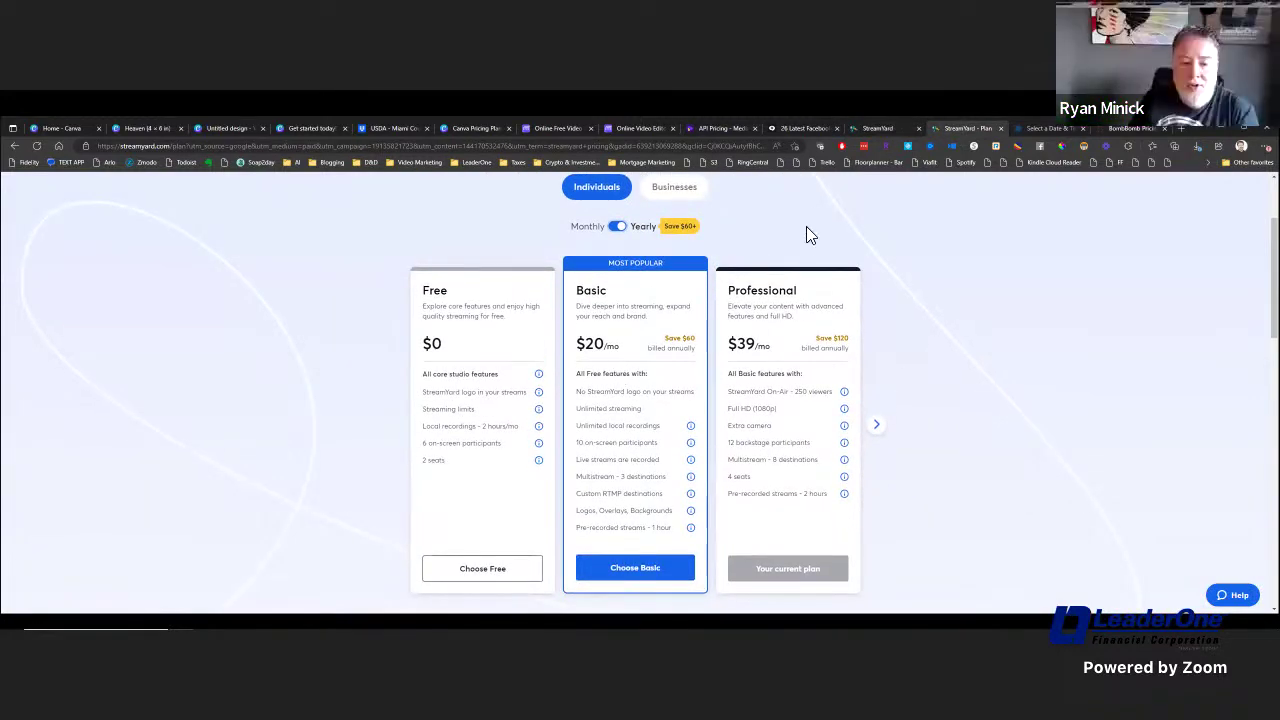